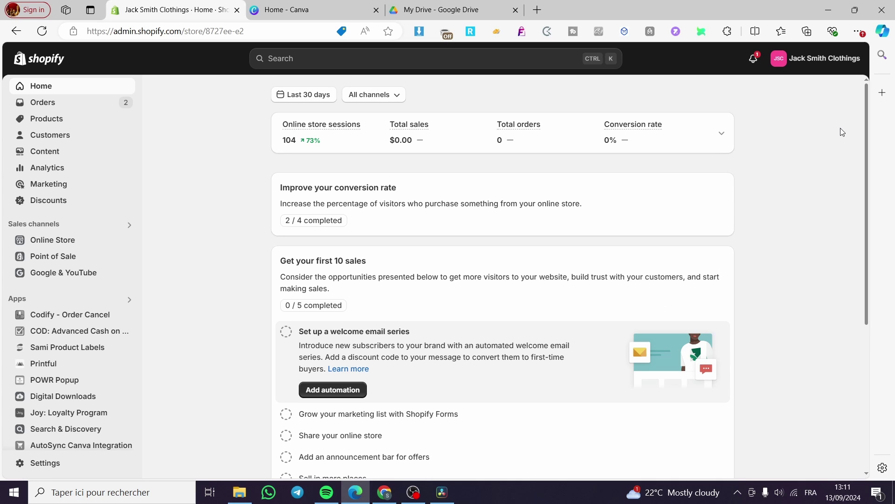
Open the online store's current Dawn theme for customization.
mouse_move(520, 129)
mouse_move(731, 186)
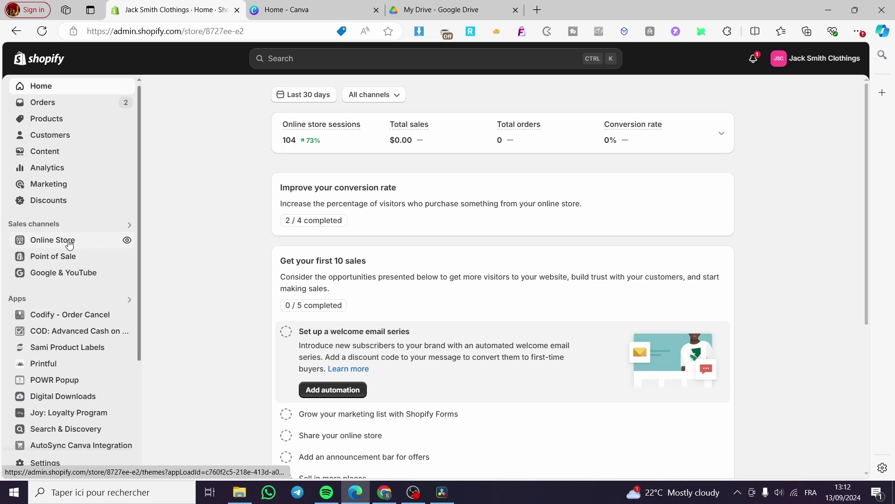
left_click(61, 123)
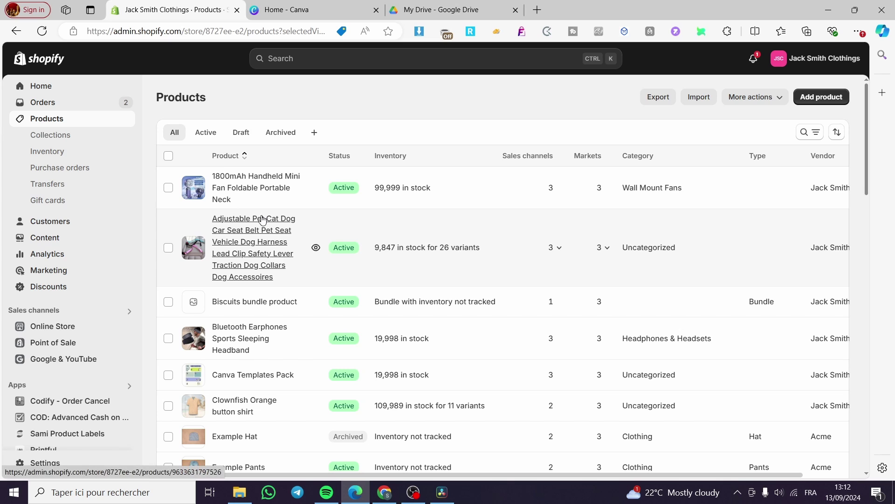
left_click(41, 329)
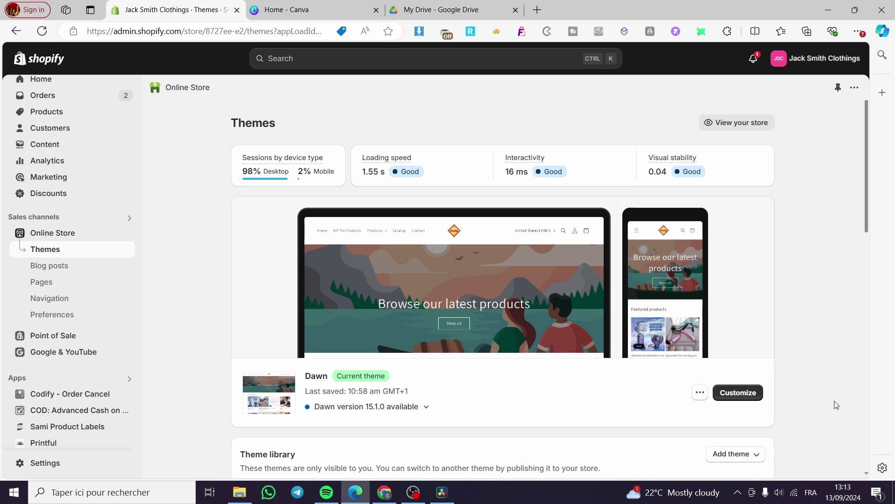
left_click(753, 394)
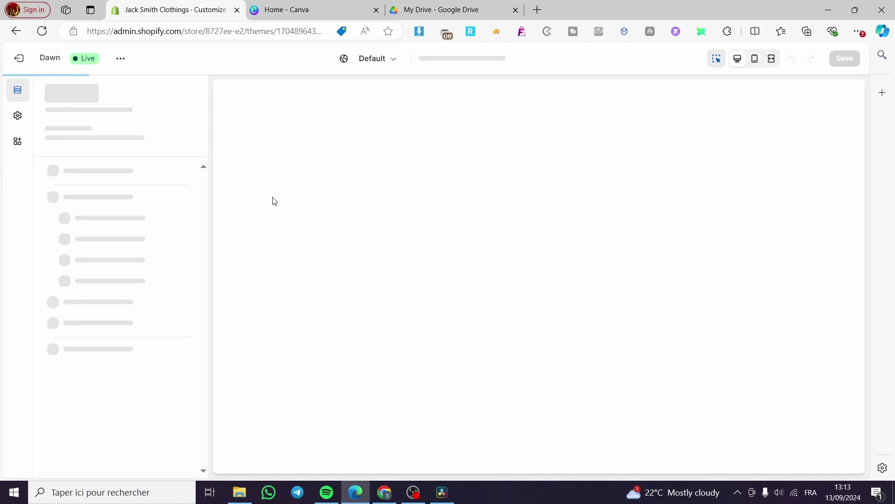
Open the 1800mAh Handheld Mini Fan product page from the home page's featured products.
scroll(674, 306, "down", 7)
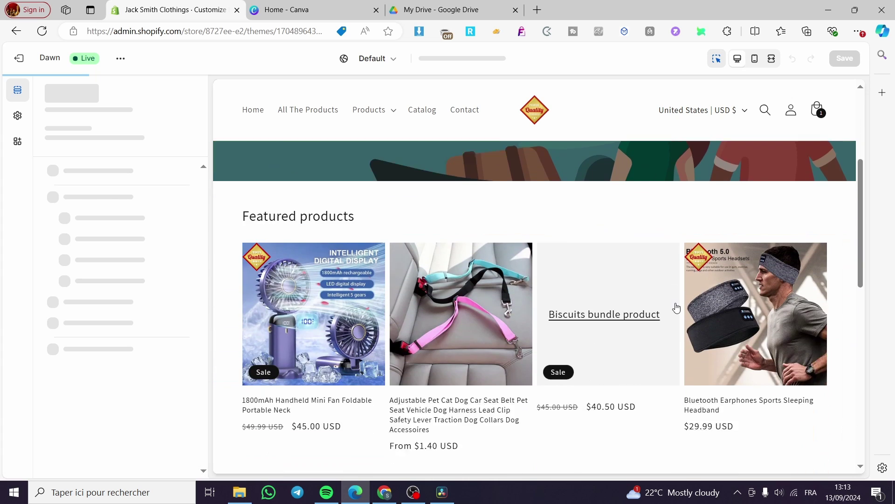
scroll(674, 305, "down", 5)
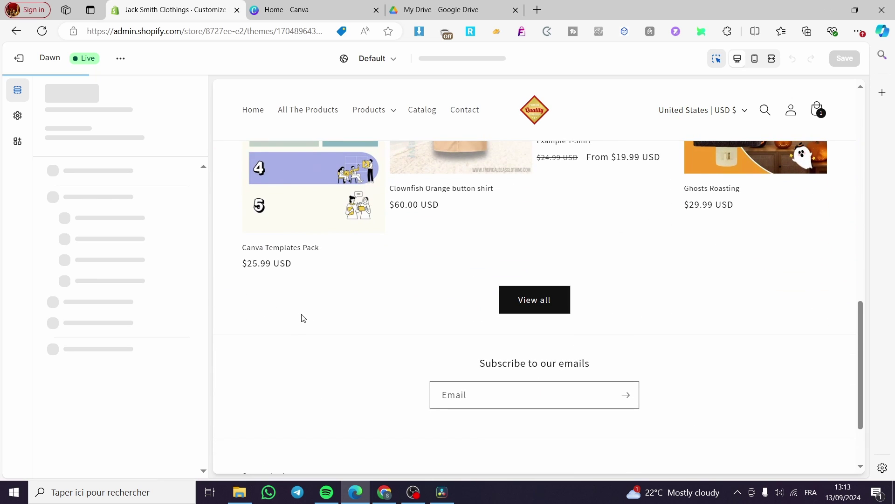
scroll(317, 271, "up", 7)
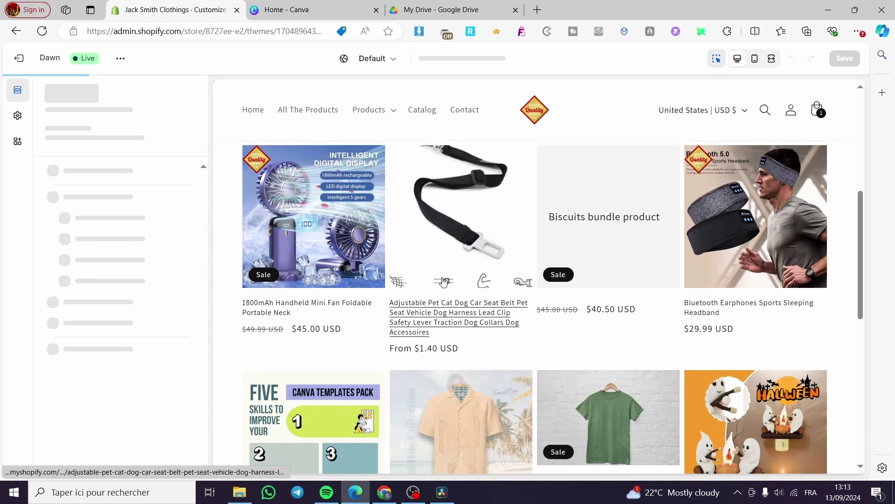
scroll(536, 298, "down", 4)
scroll(394, 313, "up", 10)
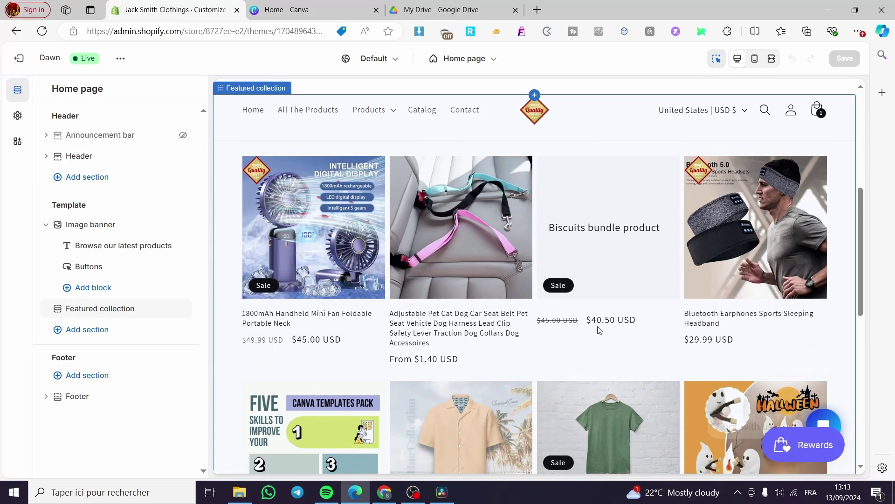
scroll(689, 309, "down", 4)
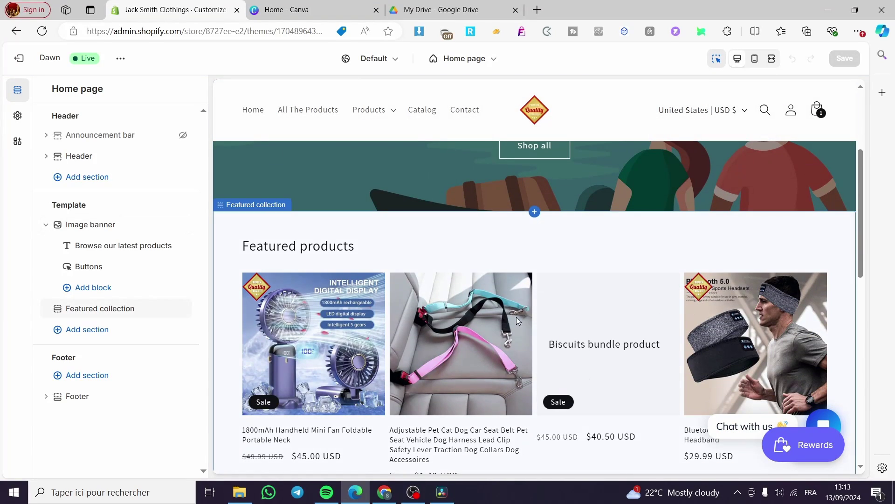
scroll(370, 255, "down", 3)
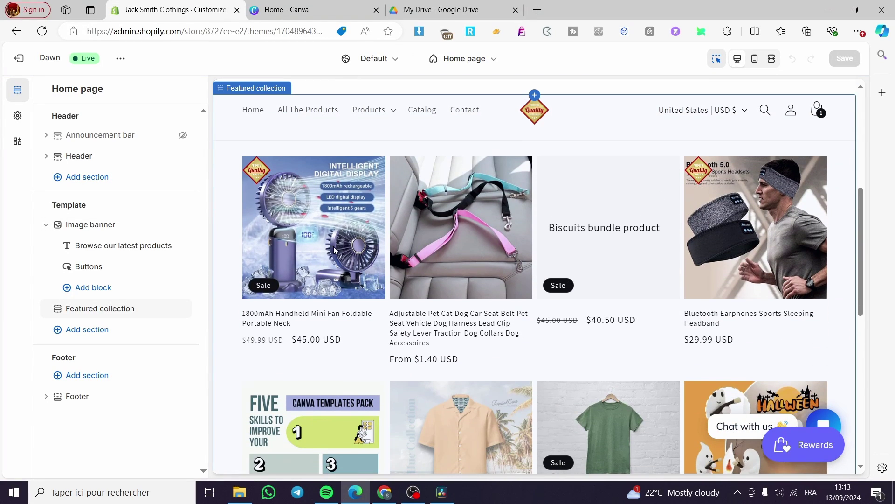
left_click(314, 250)
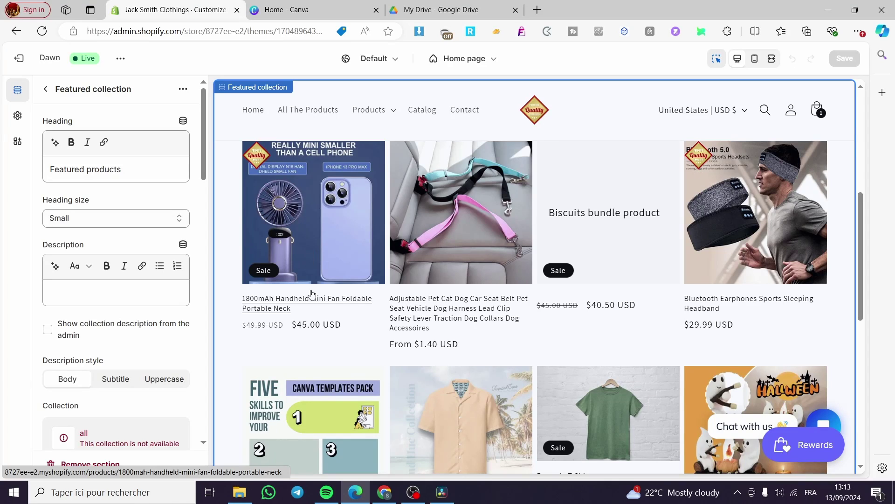
left_click(311, 301)
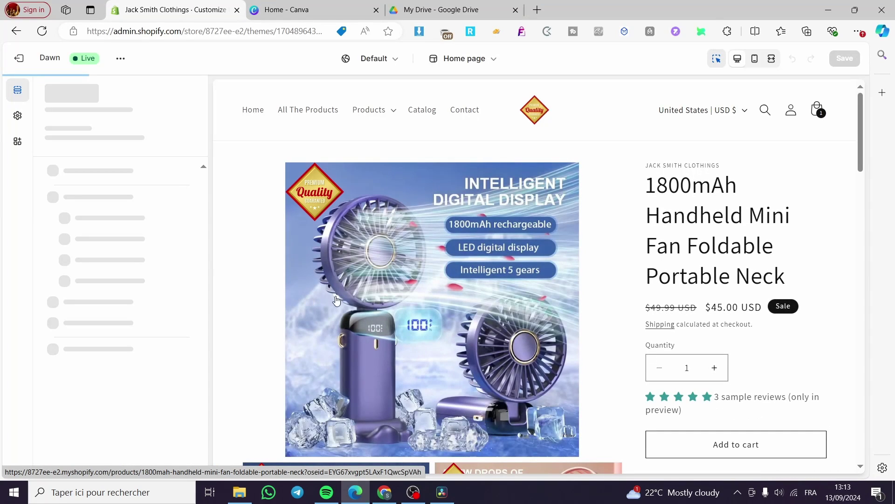
Examine the fan product page's price, quantity selector, buy buttons, payment badge and description.
scroll(749, 210, "down", 2)
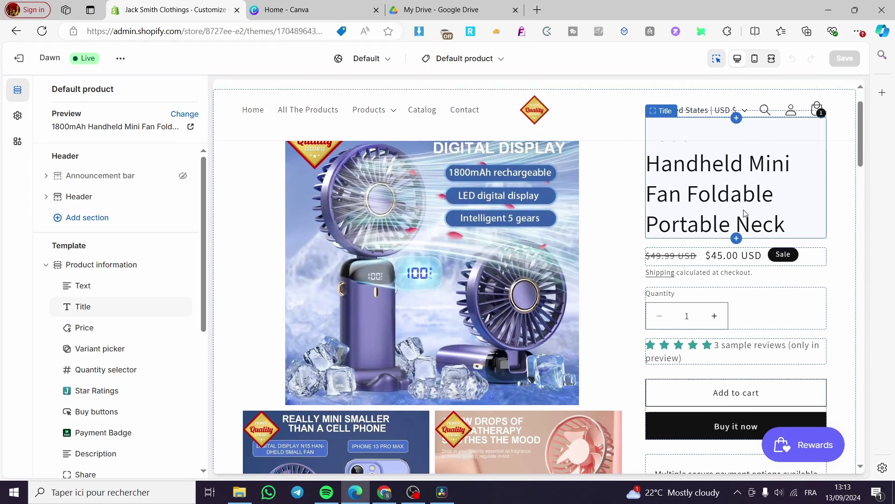
scroll(760, 162, "down", 1)
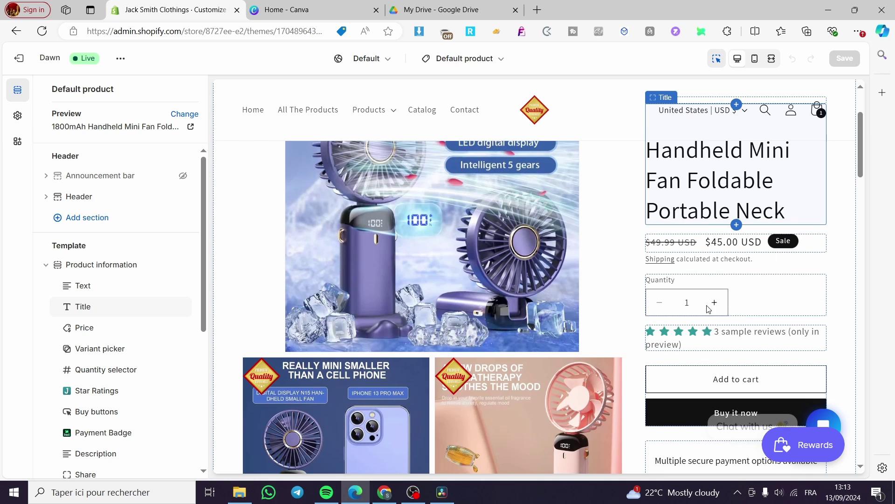
scroll(690, 326, "down", 5)
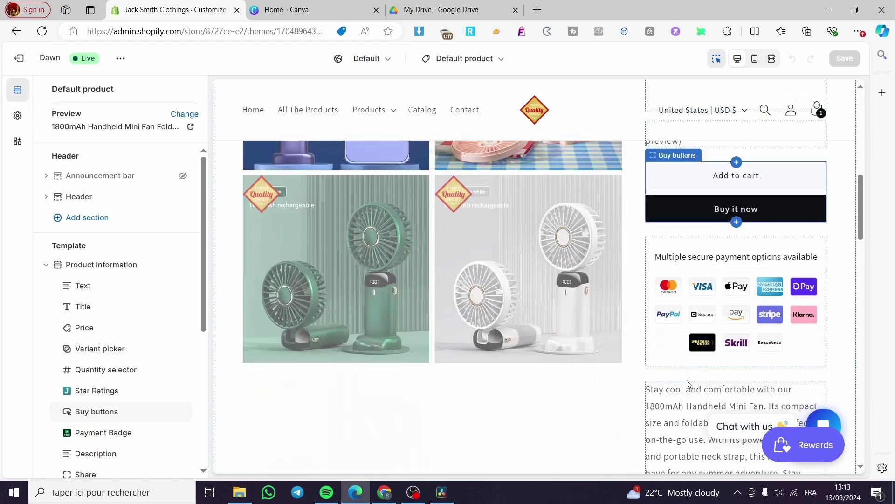
scroll(427, 332, "down", 1)
scroll(569, 344, "up", 4)
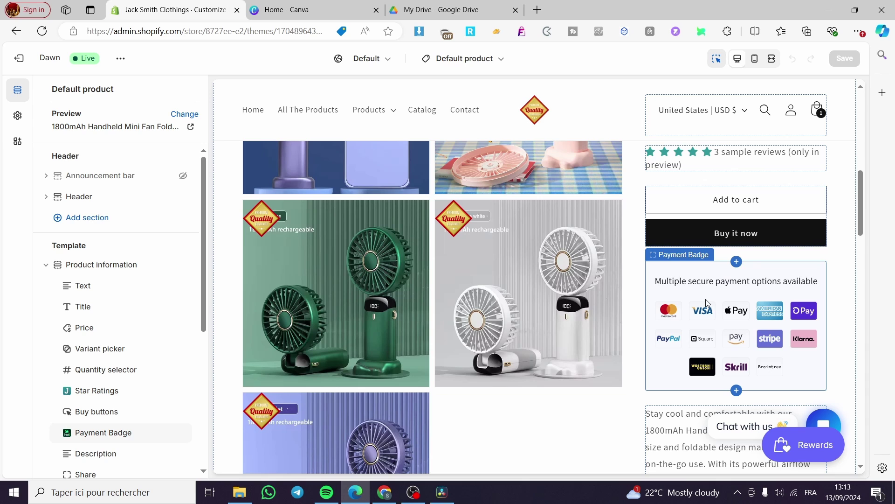
scroll(706, 302, "up", 3)
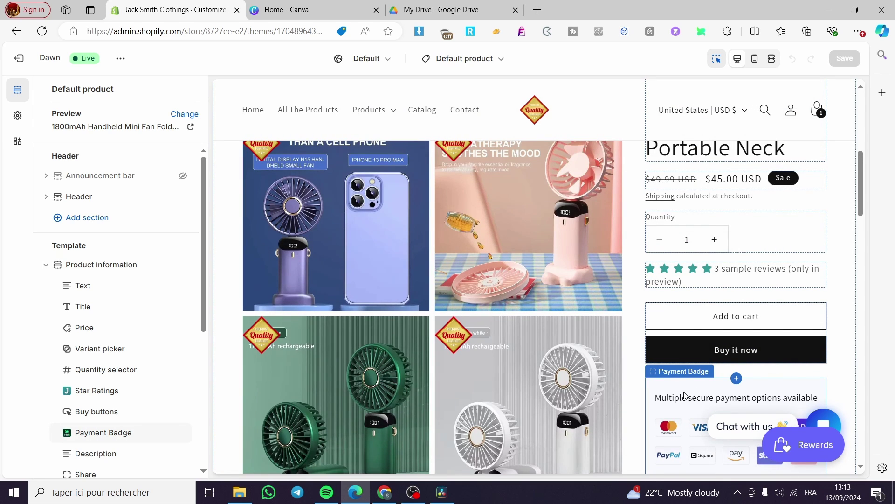
scroll(684, 395, "up", 2)
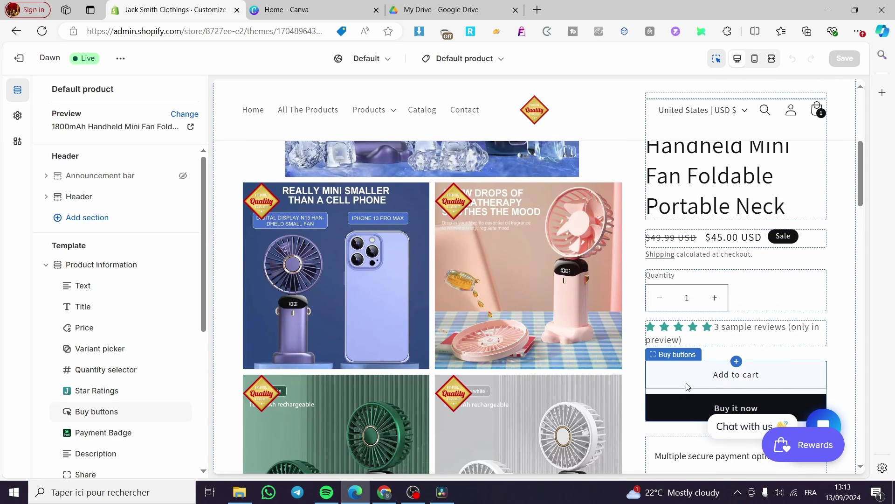
scroll(699, 408, "down", 2)
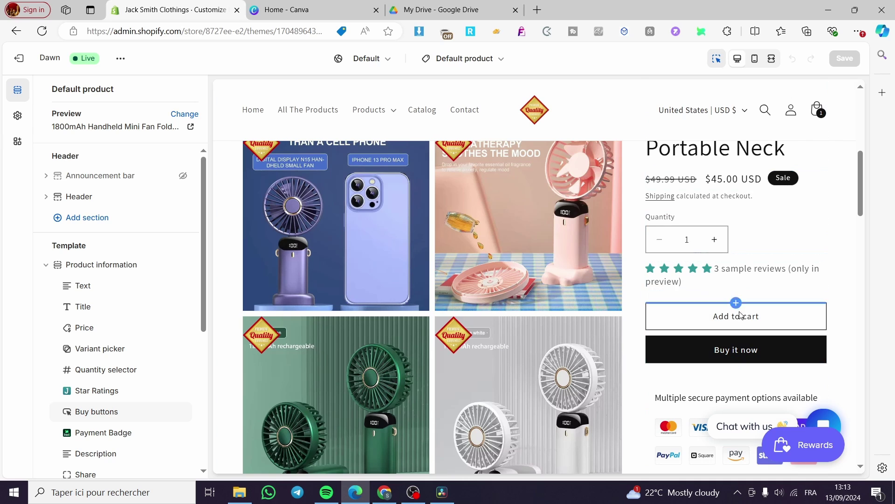
left_click(736, 363)
scroll(763, 389, "down", 5)
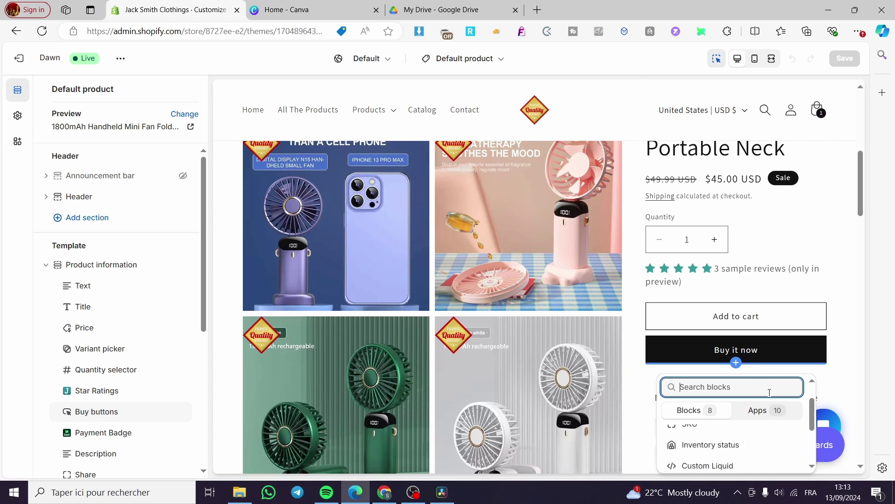
left_click(841, 356)
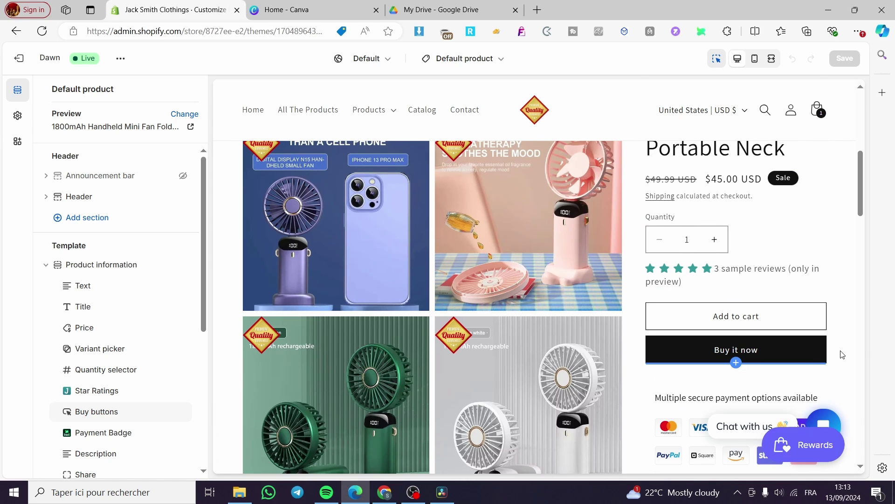
left_click(24, 124)
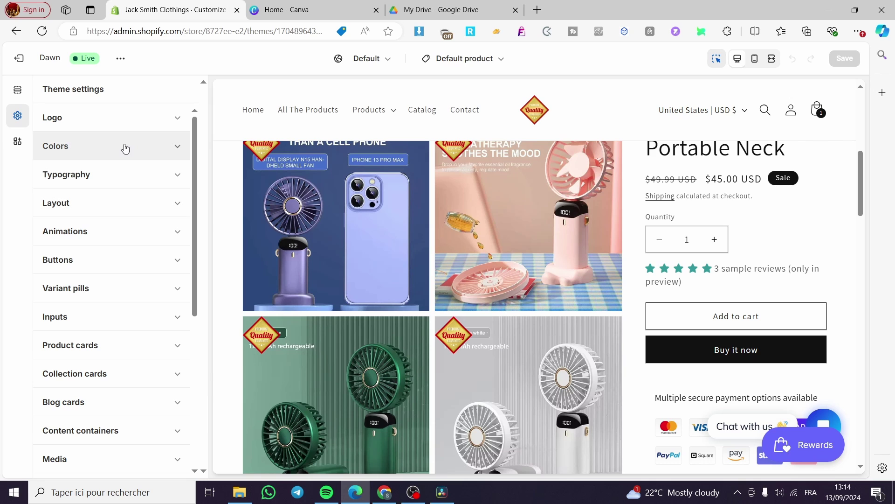
Disable dynamic checkout buttons in the product page's Buy buttons block, save the theme and check the preview.
left_click(730, 353)
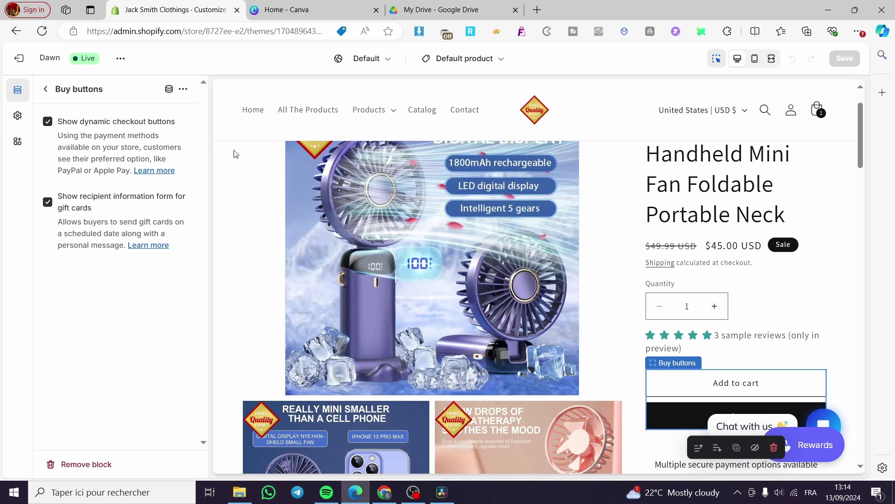
scroll(681, 420, "down", 4)
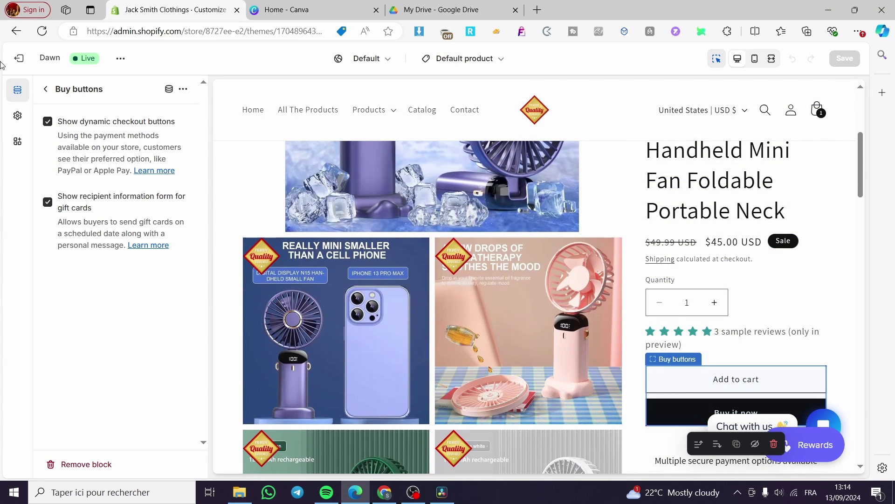
left_click(45, 88)
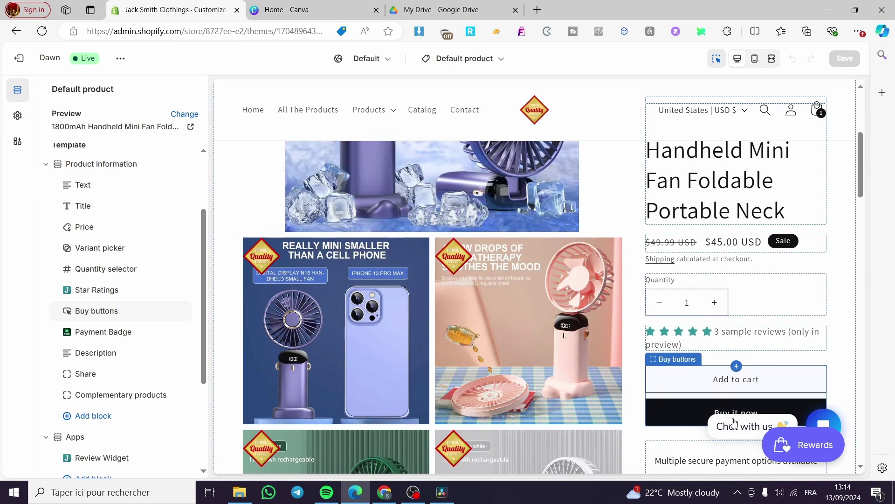
left_click(694, 422)
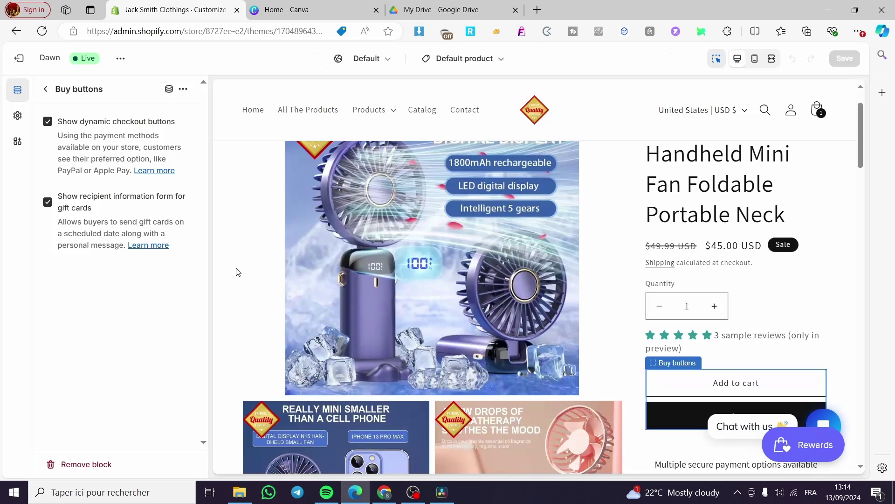
left_click(48, 121)
left_click(845, 58)
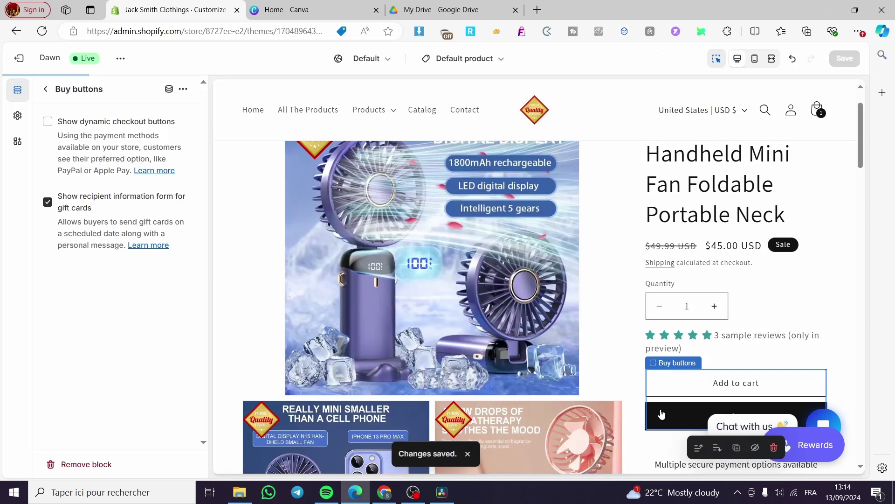
scroll(718, 382, "down", 2)
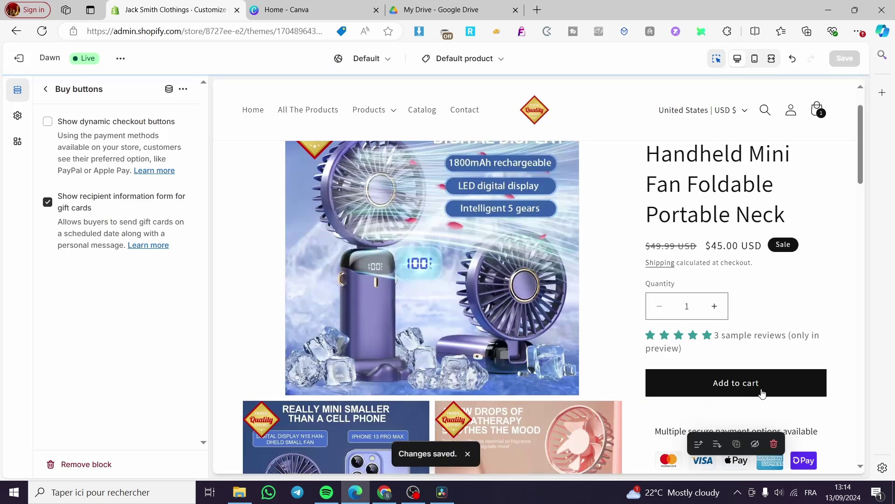
scroll(775, 387, "down", 2)
left_click(792, 393)
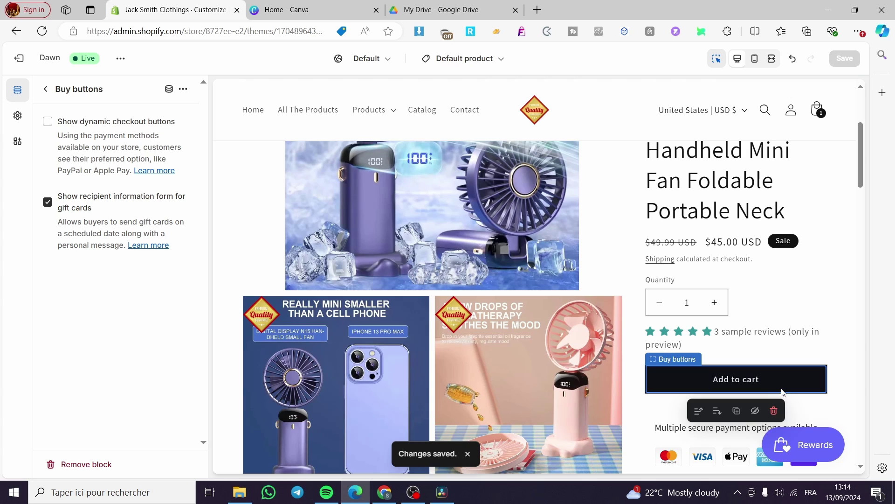
Enable dynamic checkout buttons in the Buy buttons block, save the theme, check the preview and leave the block settings.
left_click(47, 122)
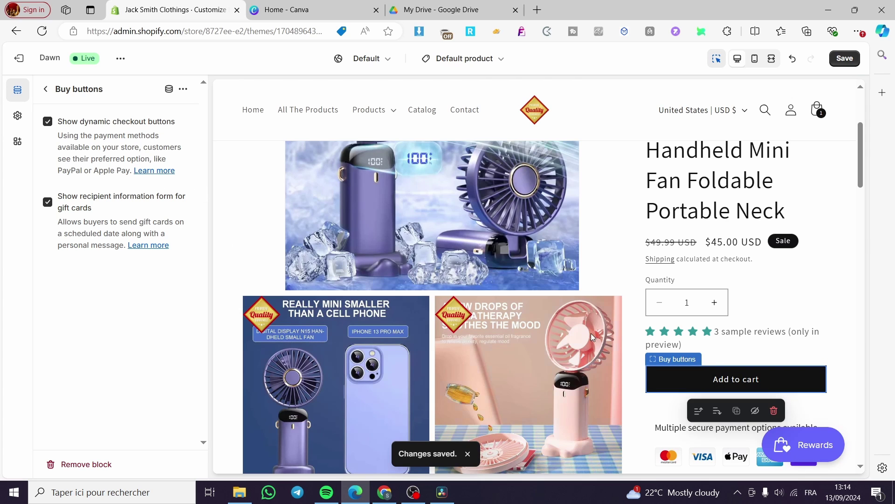
left_click(845, 58)
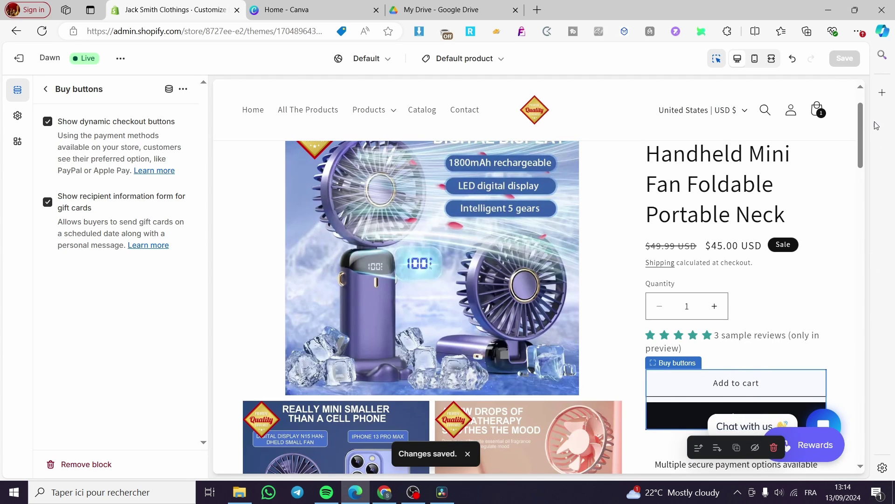
scroll(697, 383, "down", 2)
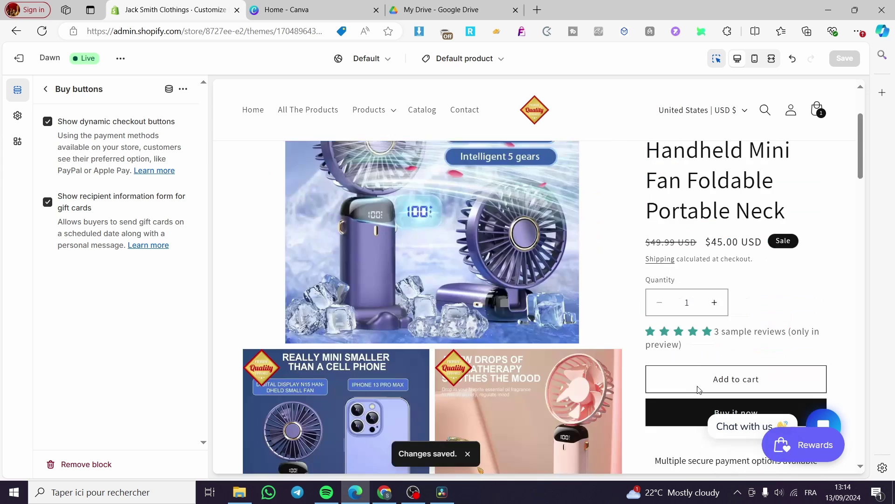
scroll(700, 401, "down", 6)
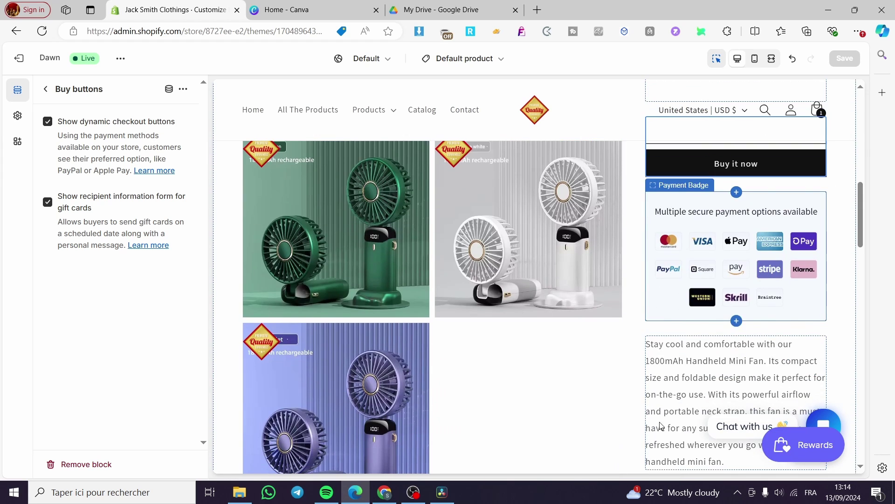
mouse_move(786, 204)
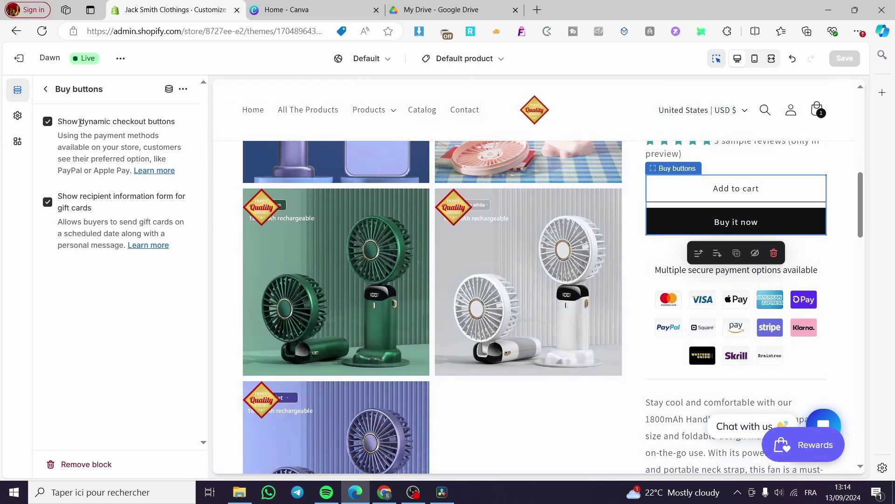
left_click(46, 90)
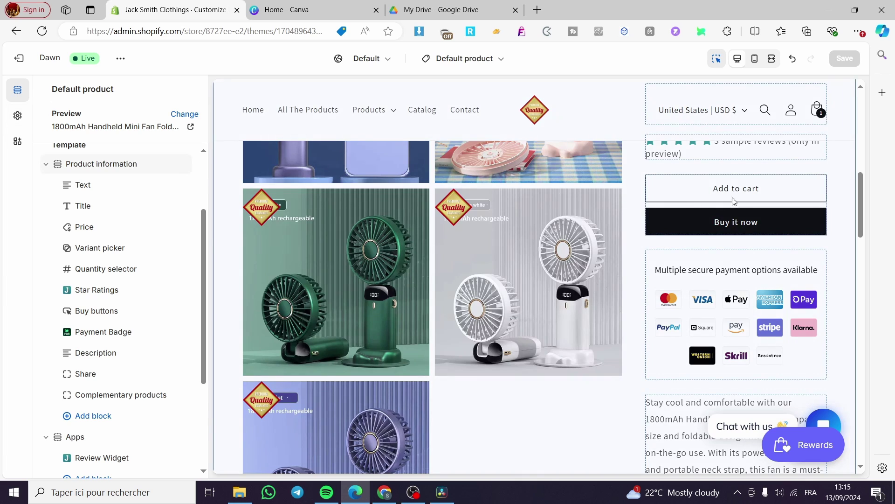
Open color Scheme 1 in the theme settings and set its solid button background to #334FB4.
left_click(17, 116)
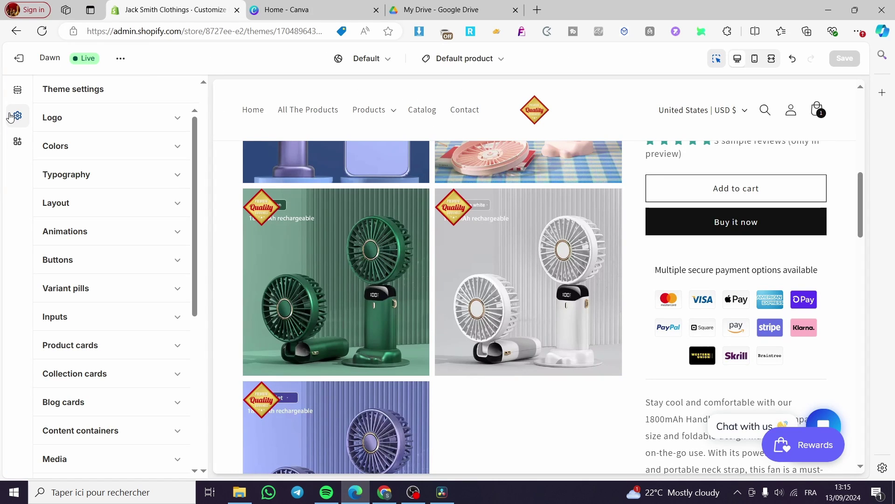
left_click(180, 149)
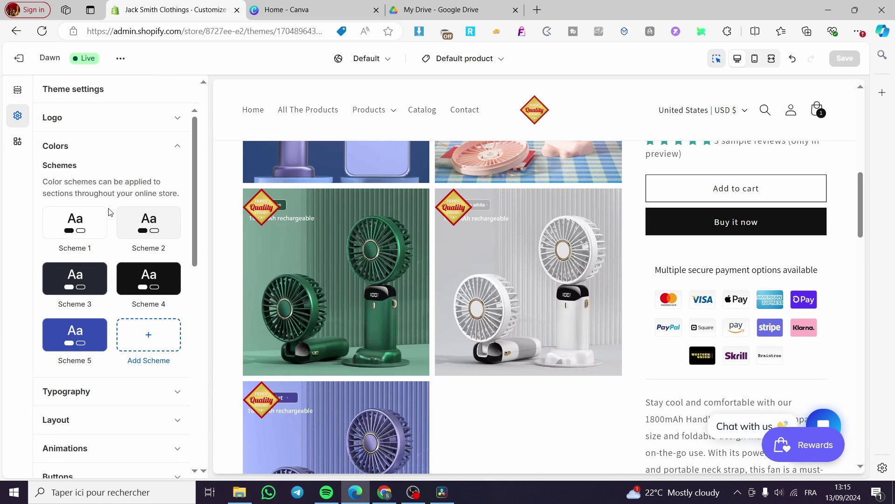
left_click(90, 227)
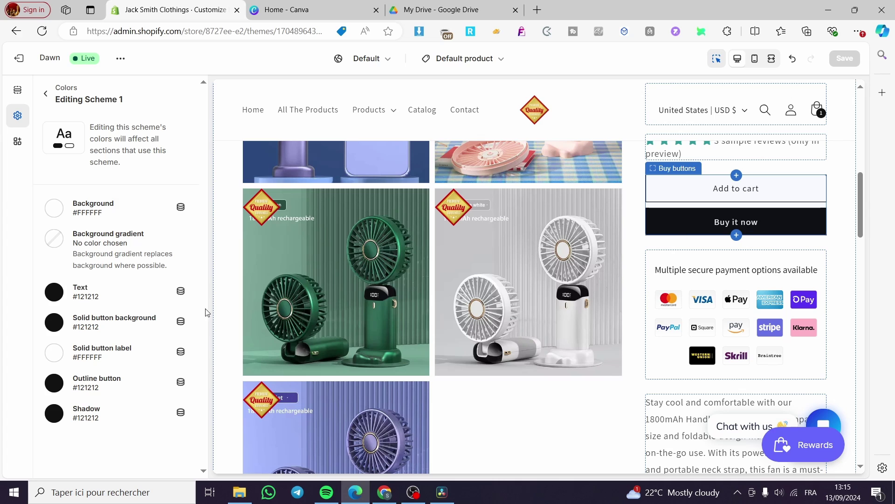
left_click(59, 324)
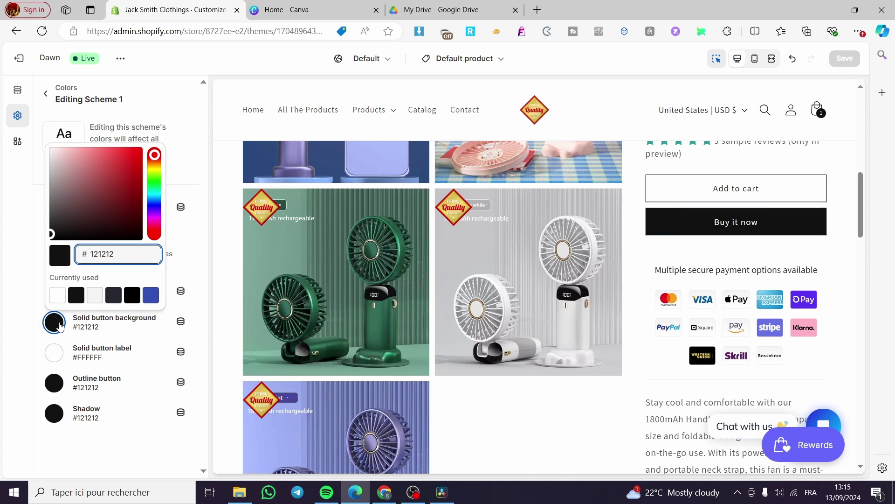
left_click(150, 295)
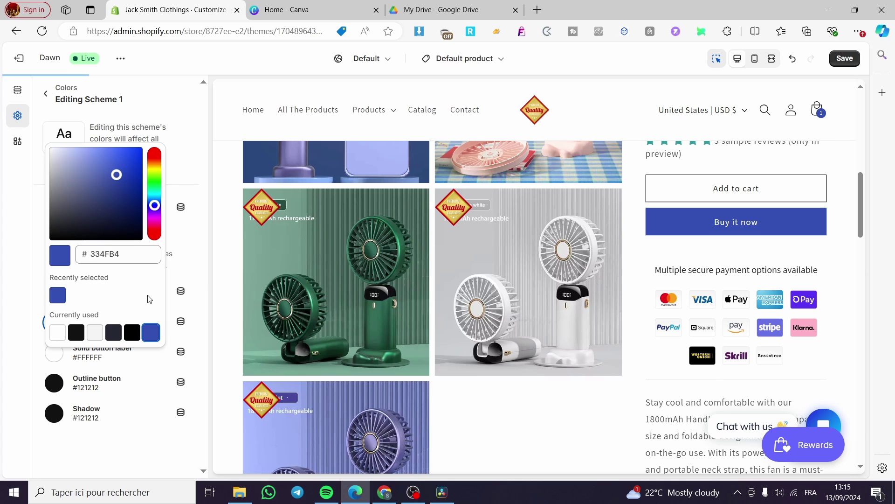
Check the recolored Buy it now button in the preview, and change Scheme 1's solid button background to #242833.
scroll(726, 358, "up", 10)
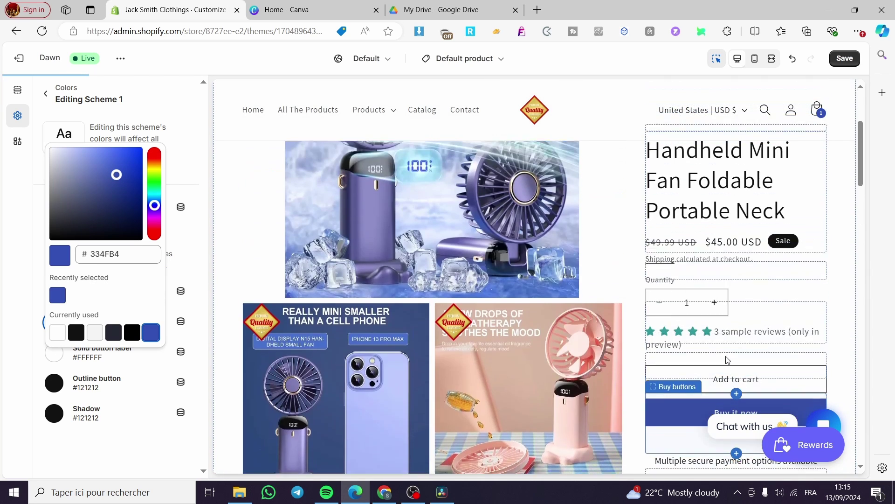
scroll(725, 358, "down", 6)
scroll(753, 305, "up", 5)
scroll(753, 306, "down", 12)
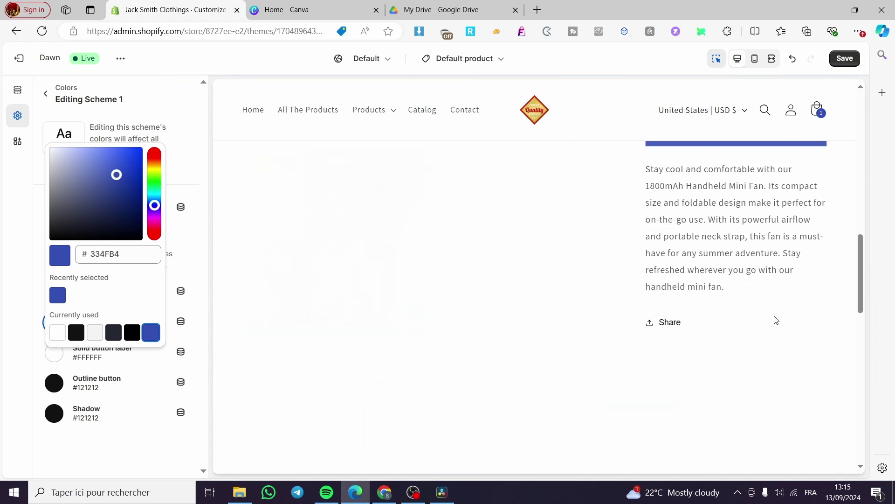
scroll(744, 284, "up", 2)
scroll(750, 289, "down", 3)
scroll(760, 296, "up", 3)
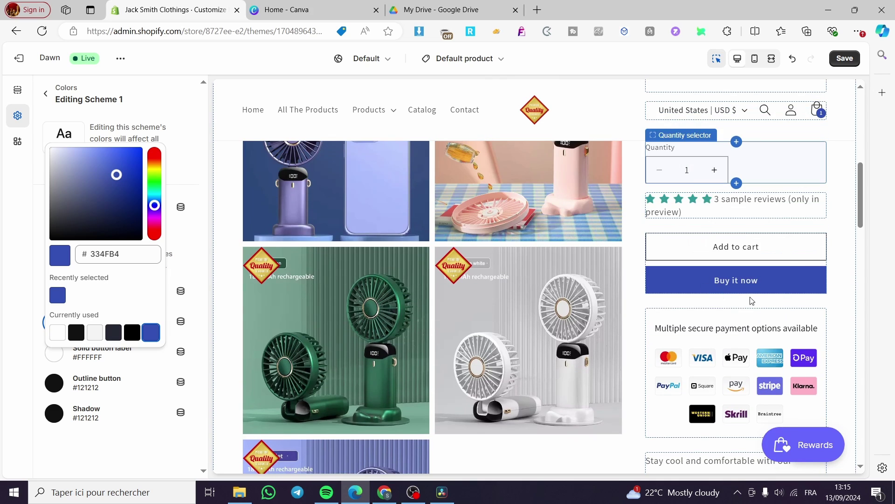
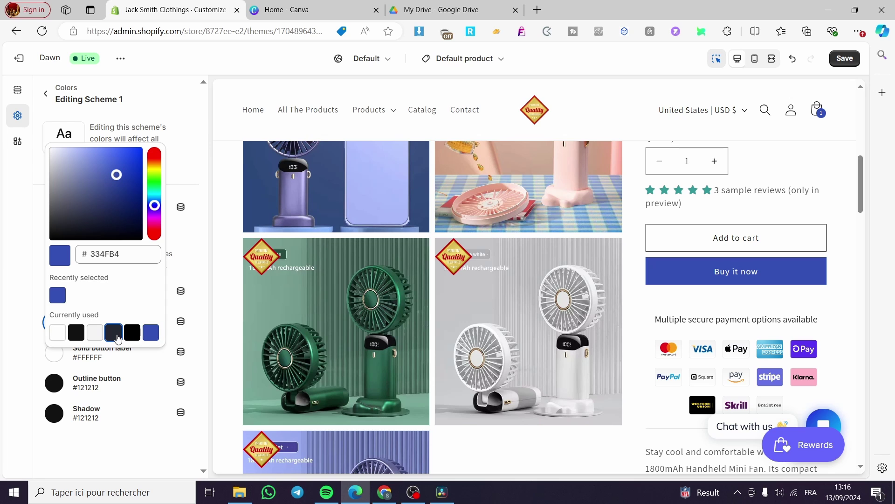
left_click(31, 357)
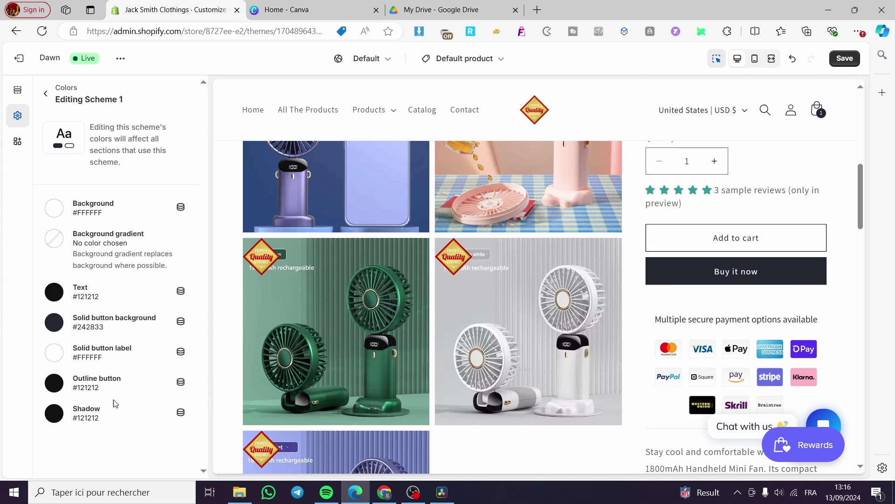
Try #334FB4 as Scheme 1's solid button label color, check the preview and set the label back to #FFFFFF.
left_click(55, 353)
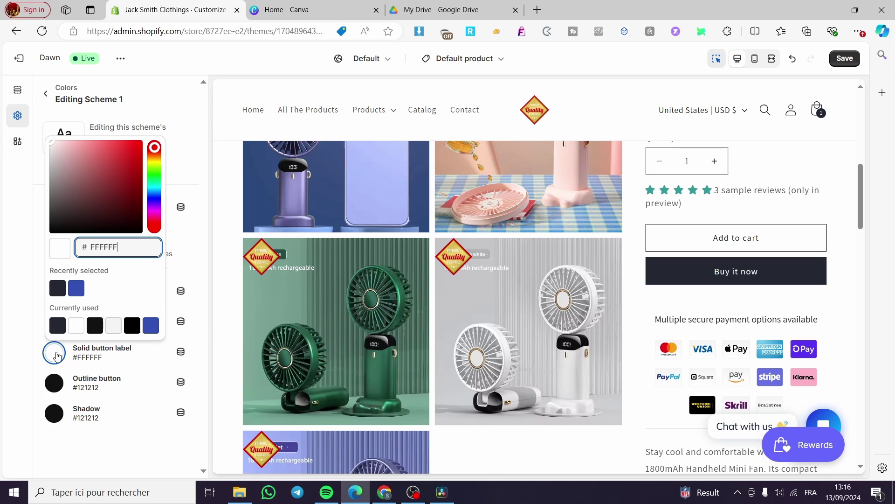
left_click(154, 330)
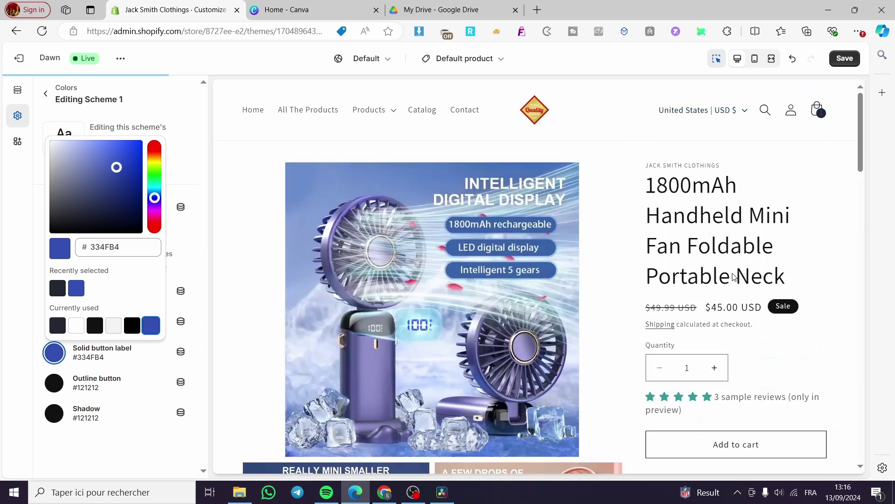
scroll(730, 308, "up", 5)
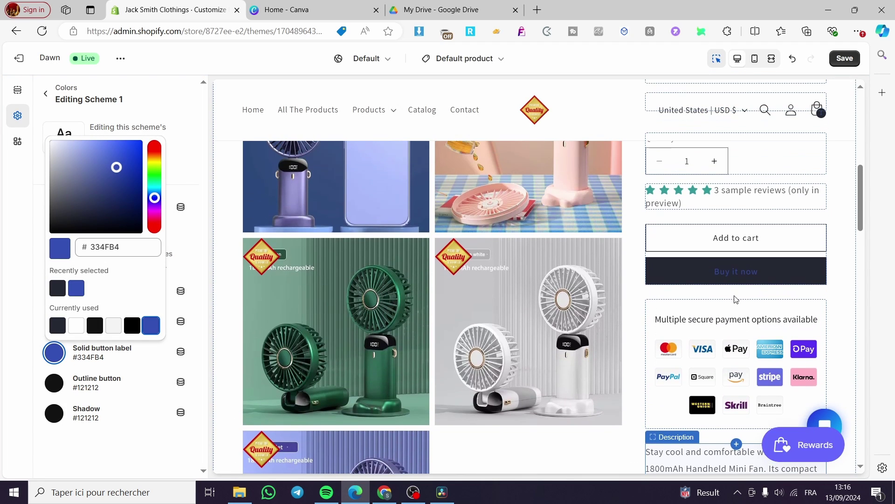
left_click(85, 329)
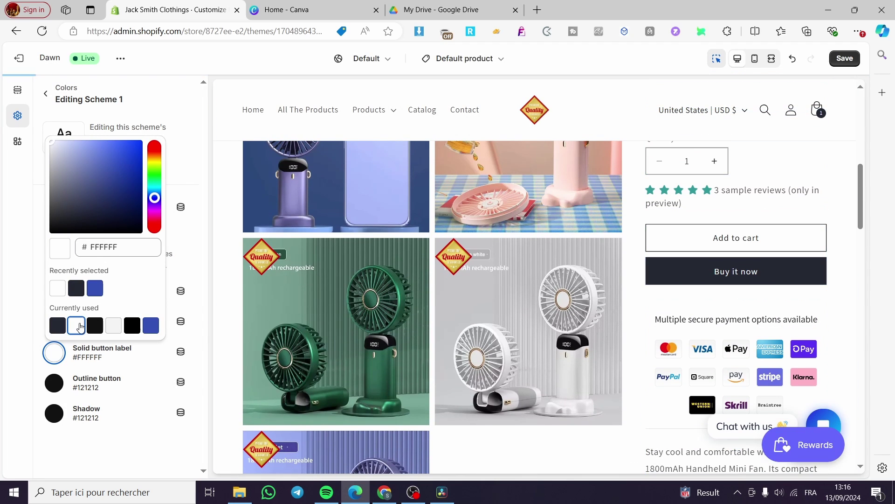
left_click(24, 320)
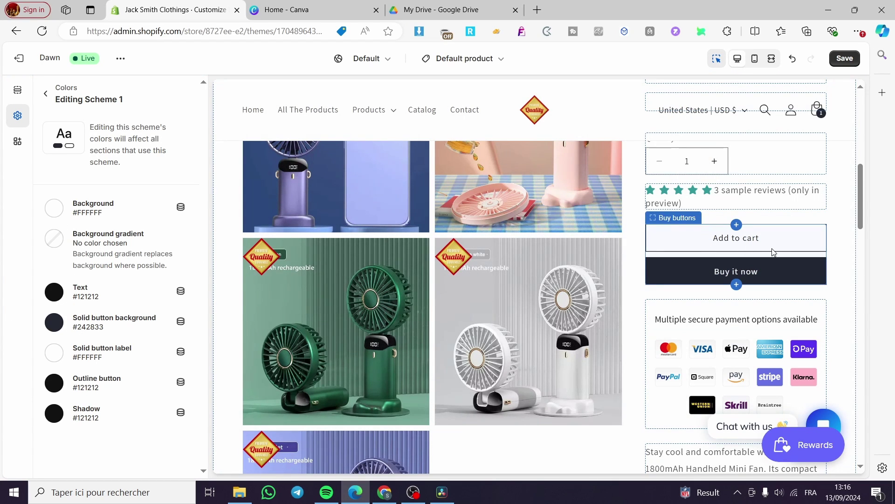
Try #334FB4, #B43349 and #FF0933 for Scheme 1's outline button, settle on #242833 and leave the color settings.
left_click(55, 385)
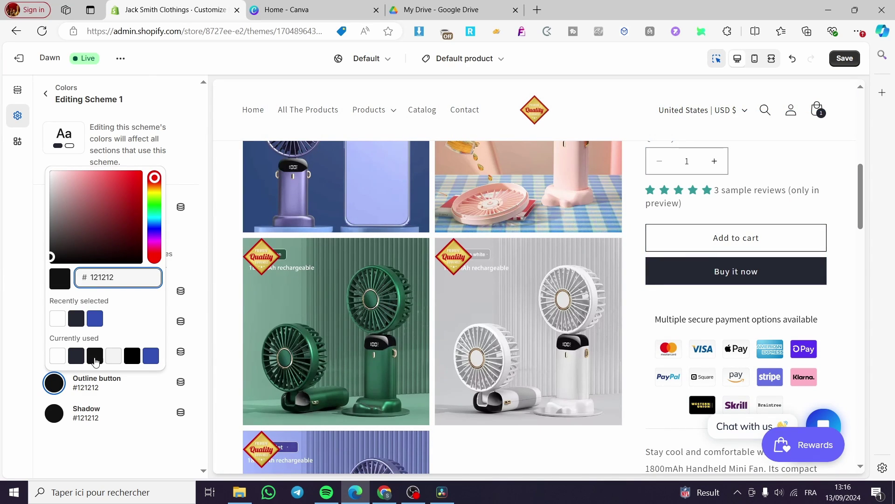
left_click(95, 319)
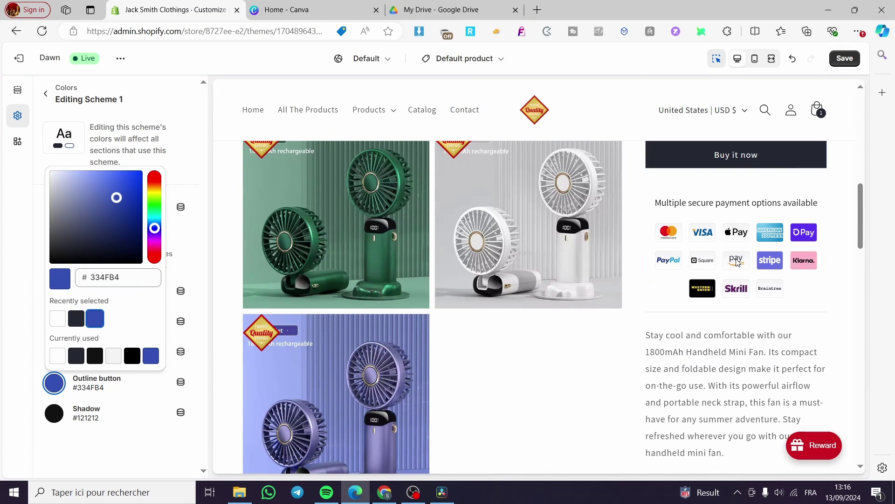
left_click(154, 255)
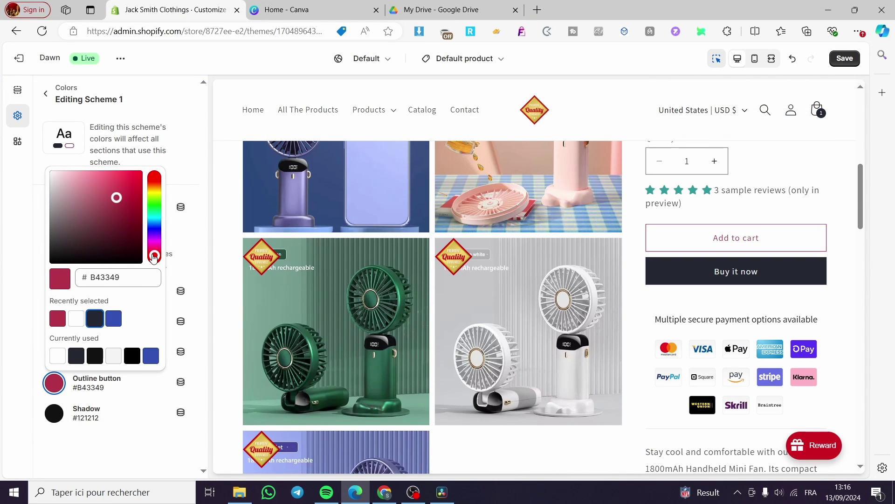
left_click(140, 173)
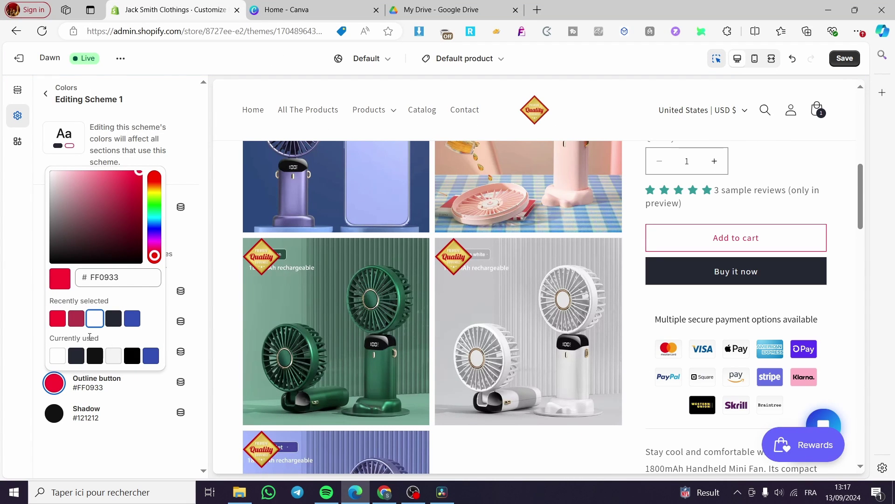
left_click(74, 359)
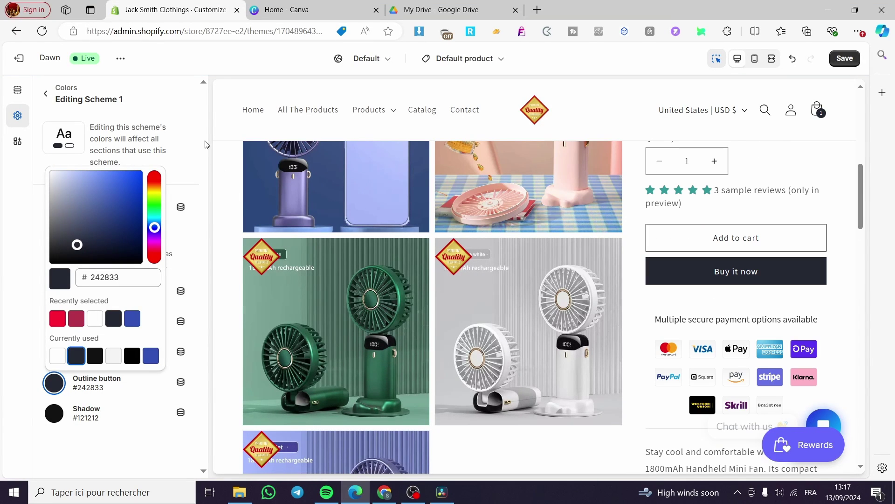
left_click(45, 94)
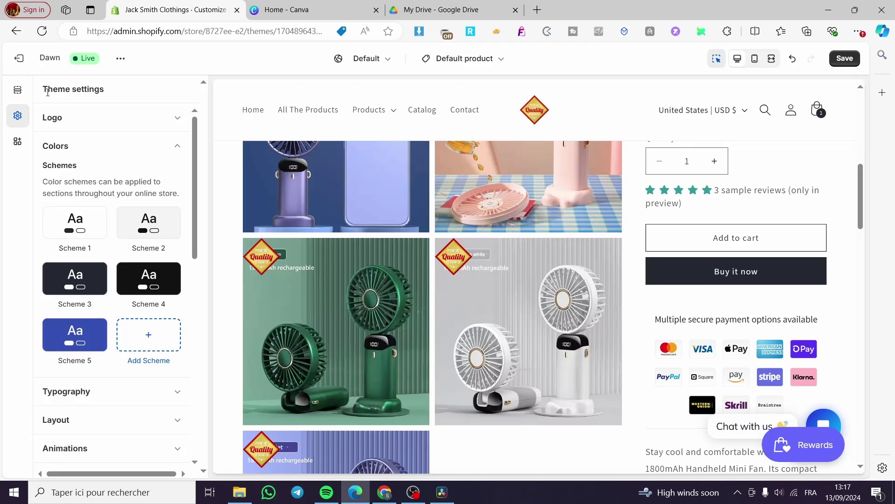
left_click(175, 143)
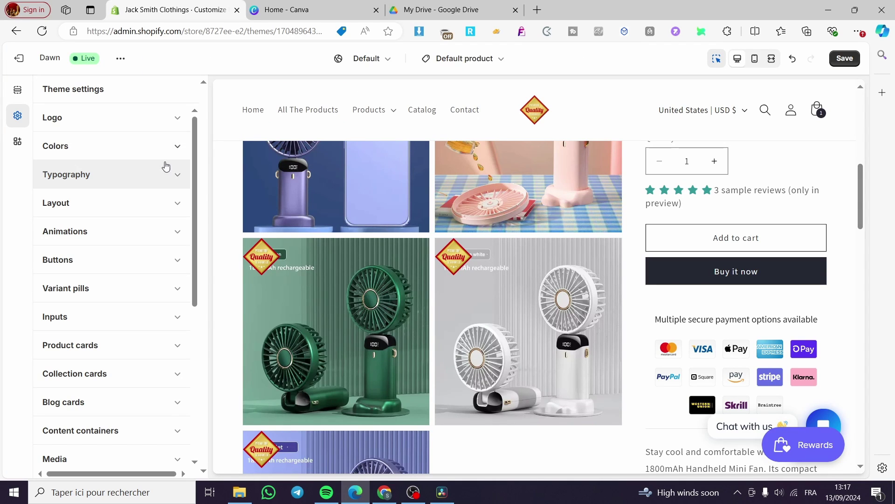
Examine the theme's Typography settings for the heading and body fonts and their font size scales.
left_click(172, 177)
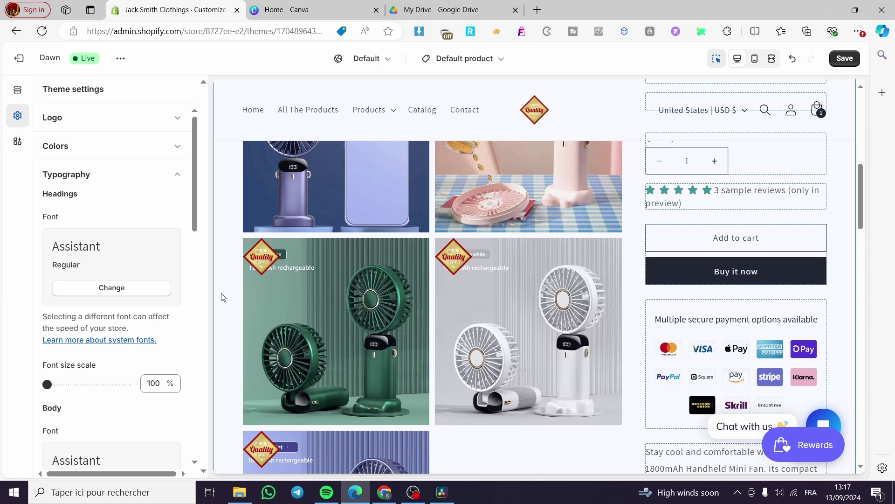
scroll(110, 304, "down", 1)
scroll(100, 308, "down", 1)
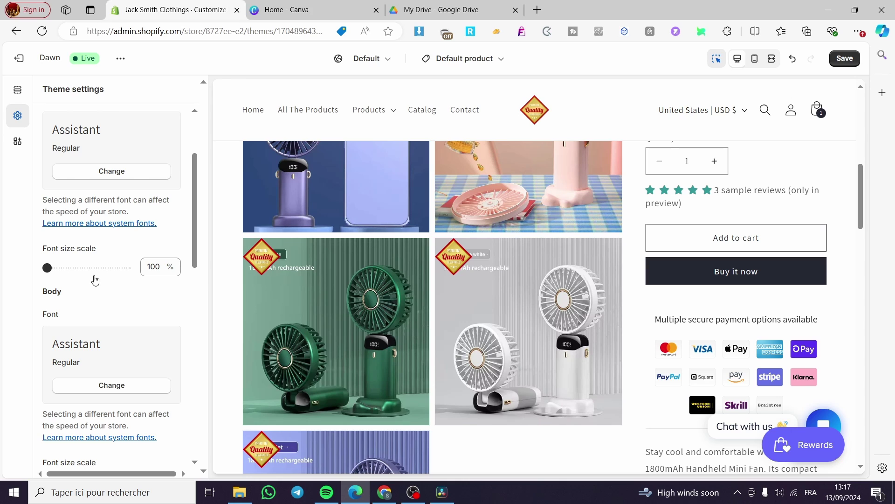
scroll(95, 280, "up", 2)
scroll(68, 241, "down", 5)
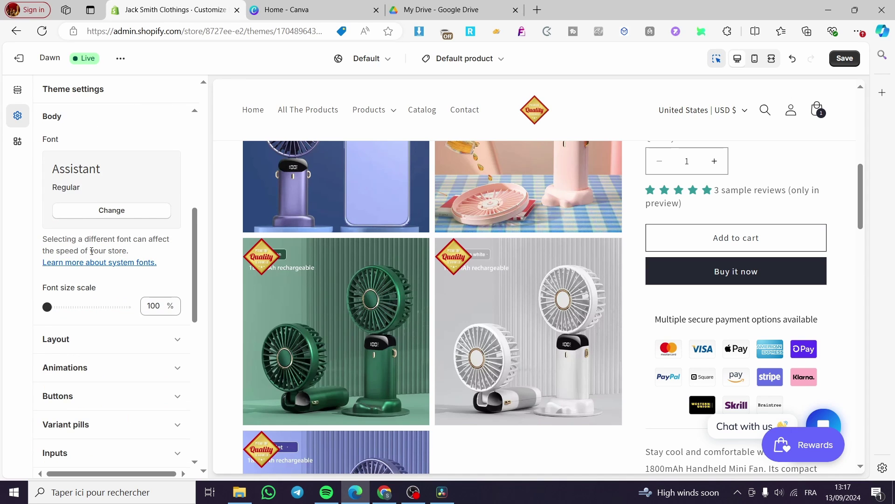
scroll(178, 293, "up", 3)
scroll(121, 219, "up", 2)
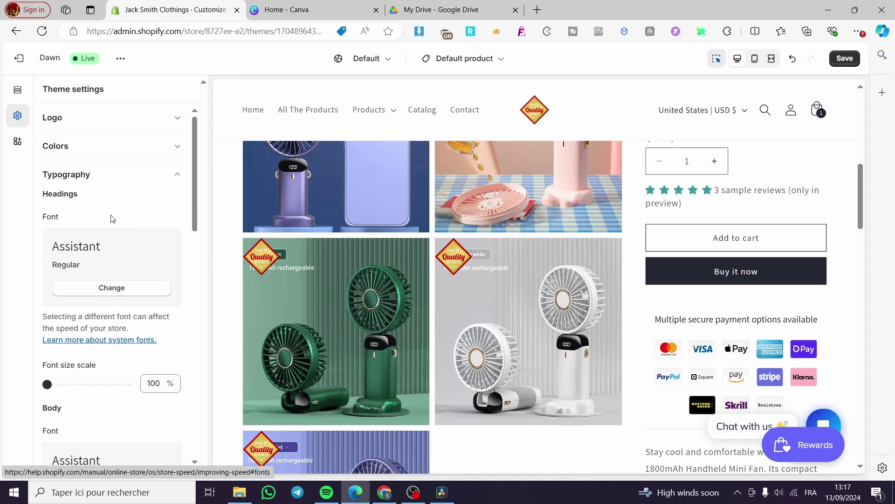
left_click(180, 175)
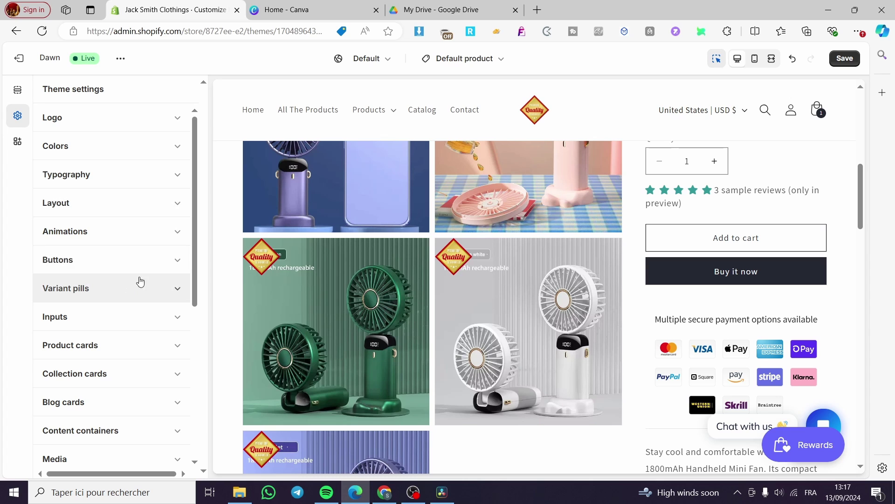
Examine the theme's Buttons settings for border thickness, opacity, corner radius and shadow.
left_click(58, 262)
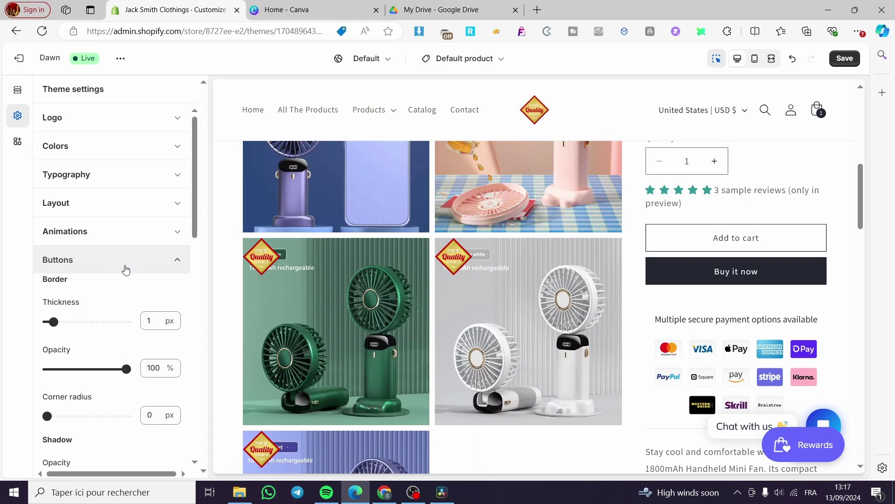
scroll(100, 264, "down", 1)
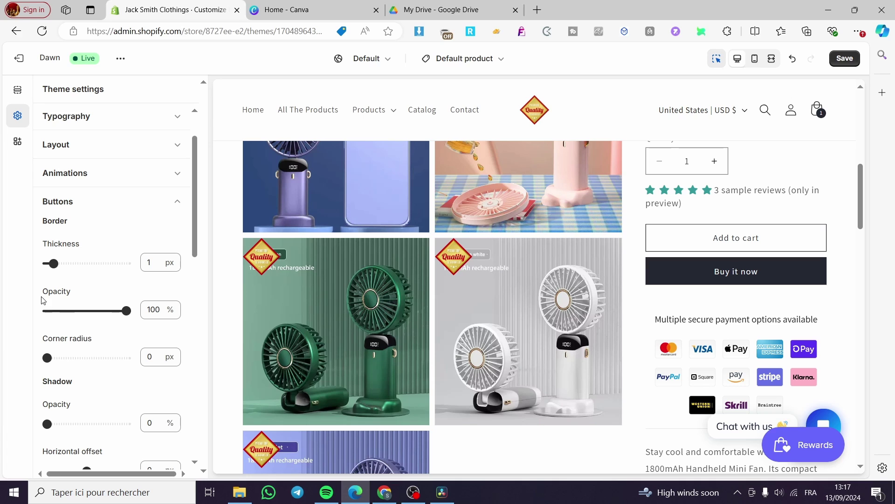
scroll(71, 336, "down", 1)
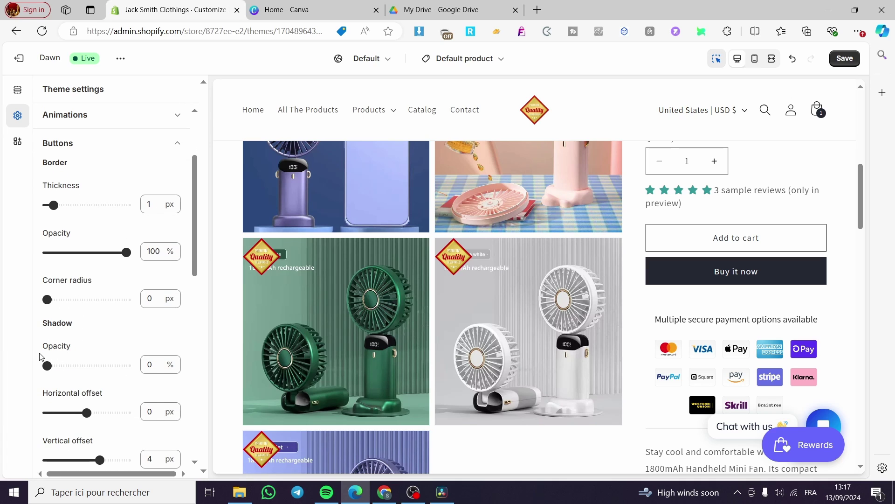
scroll(69, 359, "down", 1)
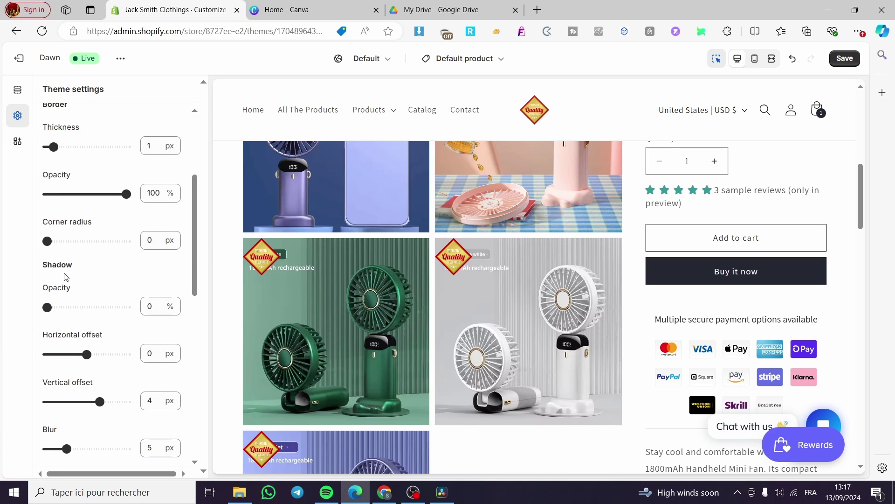
scroll(66, 280, "down", 1)
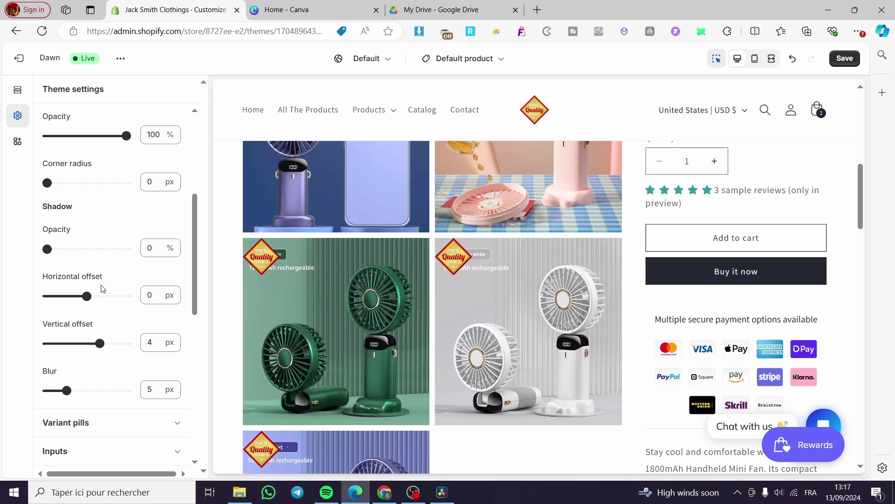
scroll(78, 355, "down", 1)
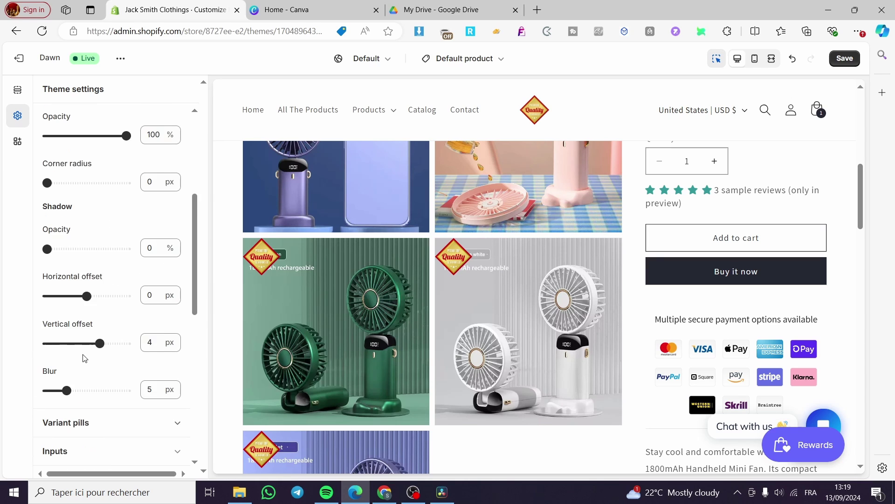
scroll(88, 340, "up", 2)
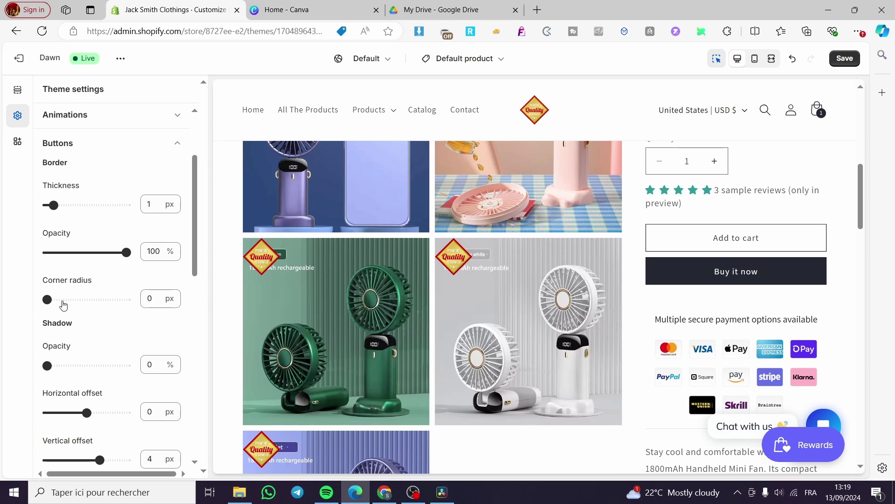
Set the buttons' border thickness to 3 px.
left_click(53, 205)
right_click(53, 206)
key("Escape")
left_click_drag(54, 205, 65, 206)
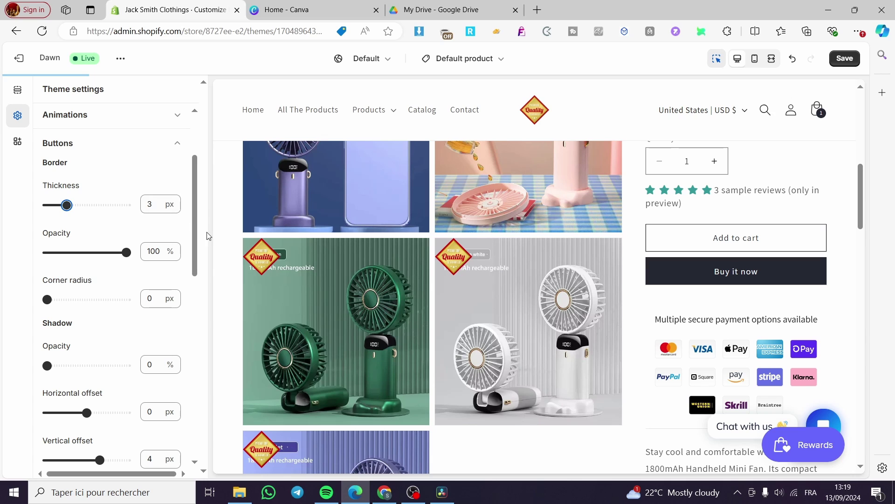
Try a 6 px border thickness for the buttons and settle on 2 px.
scroll(157, 248, "up", 2)
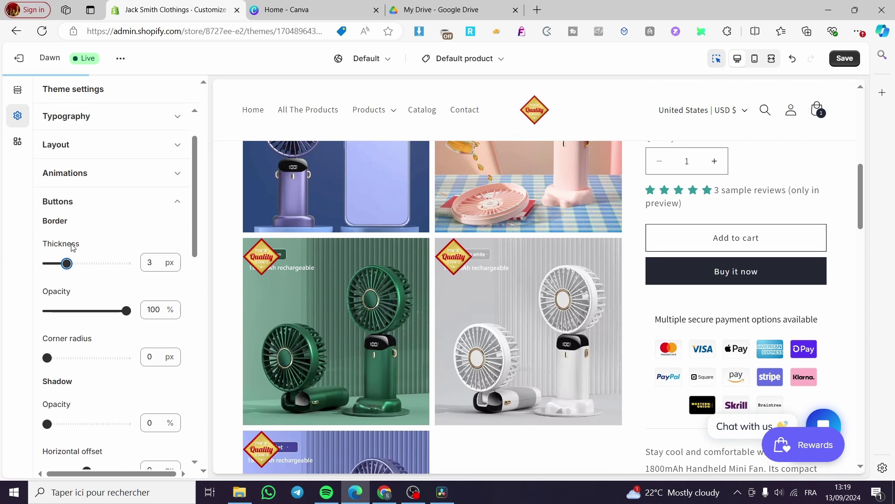
left_click_drag(65, 261, 86, 263)
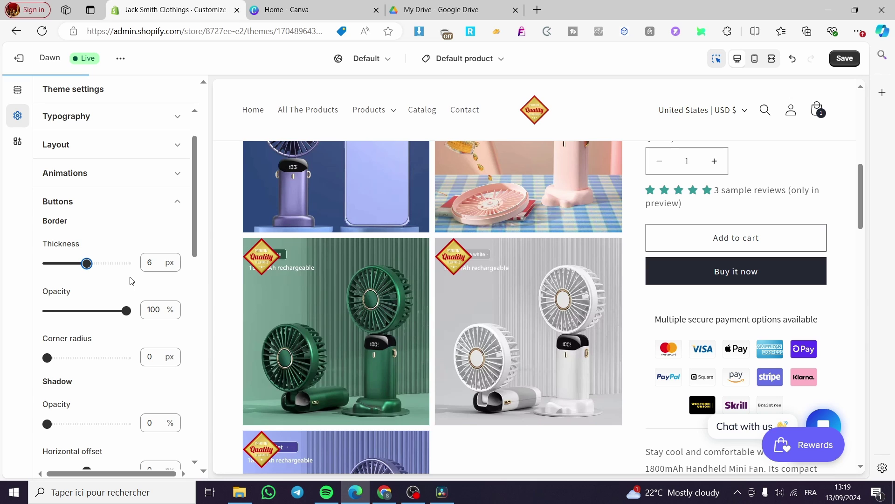
scroll(339, 297, "up", 1)
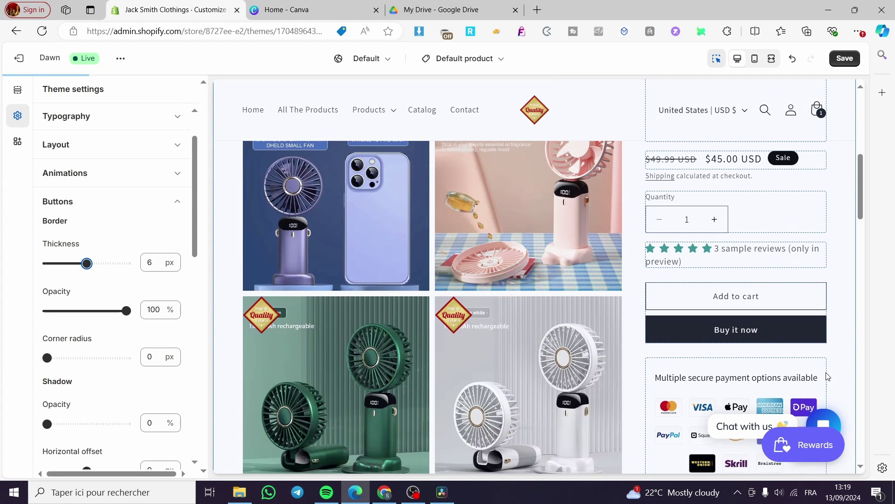
scroll(704, 330, "down", 3)
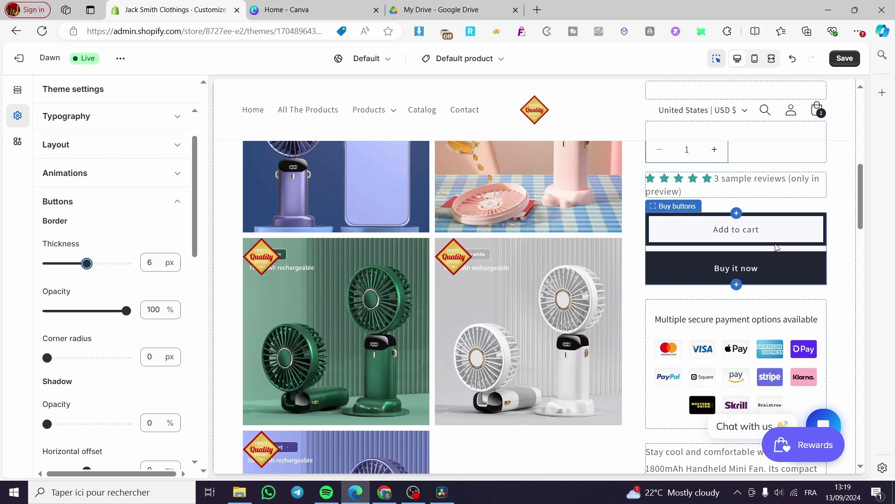
left_click_drag(87, 263, 61, 264)
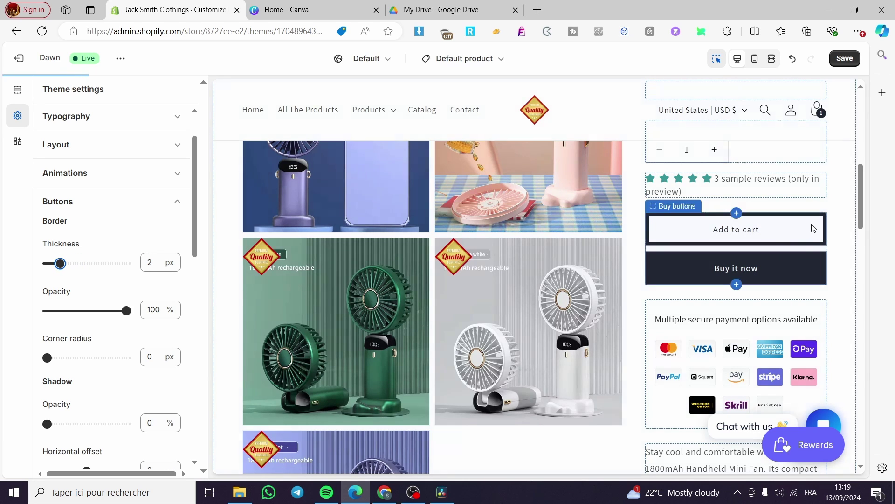
scroll(433, 330, "down", 5)
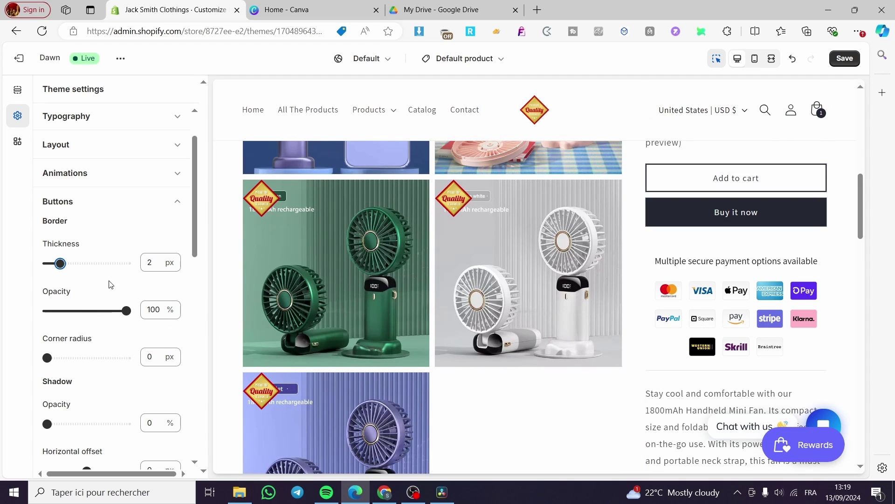
Try 60% and 15% for the buttons' border opacity and return it to 100%.
left_click_drag(123, 310, 94, 310)
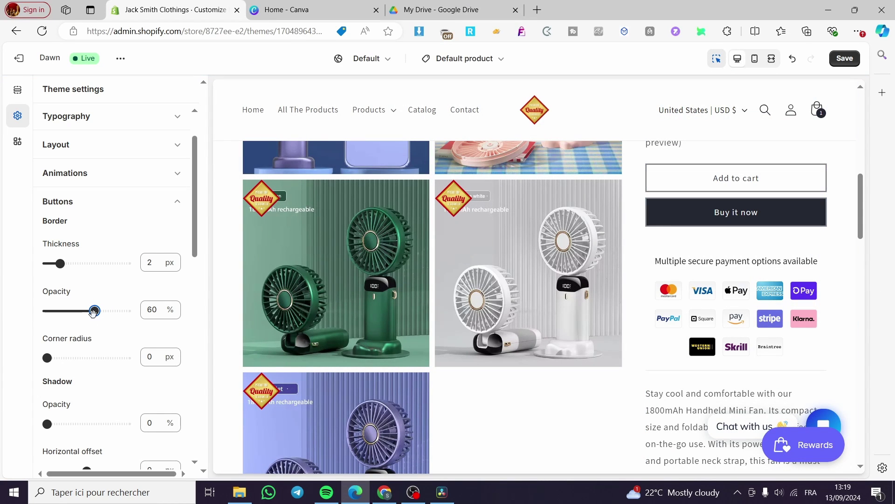
left_click_drag(93, 312, 59, 311)
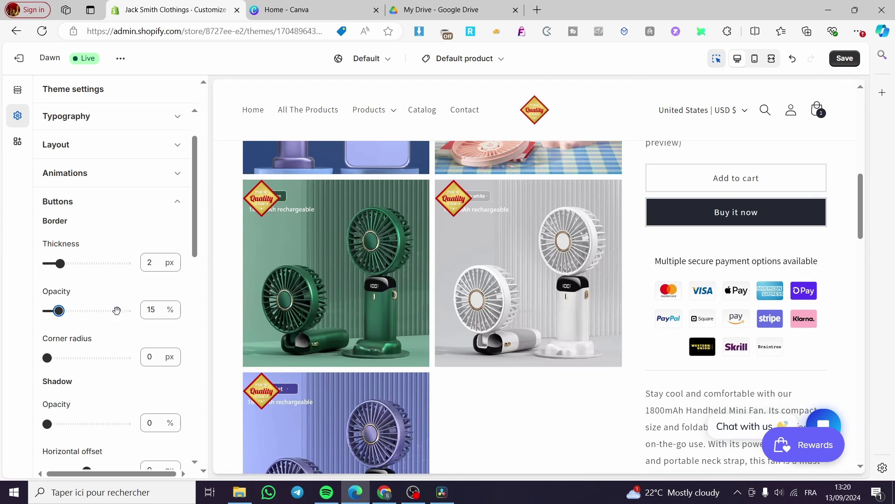
left_click_drag(116, 310, 156, 306)
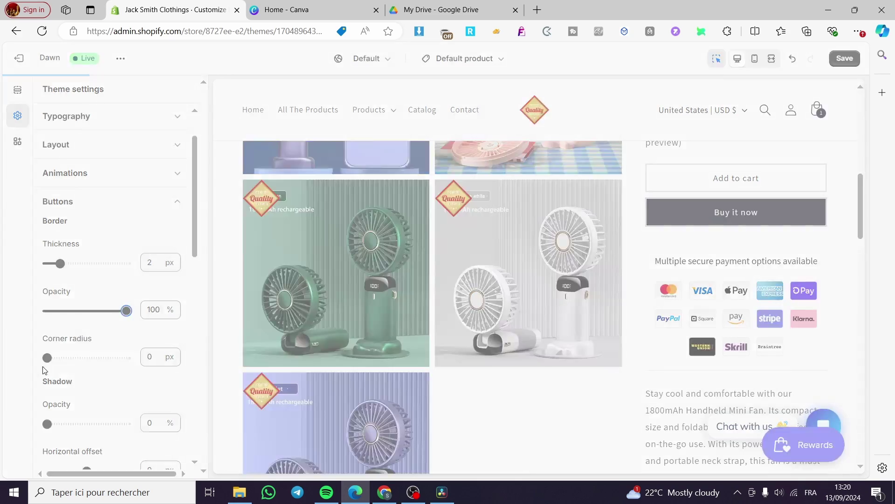
Round the buttons' corners, trying a radius of 18 px and settling on 28 px.
scroll(43, 371, "down", 1)
left_click_drag(47, 299, 83, 299)
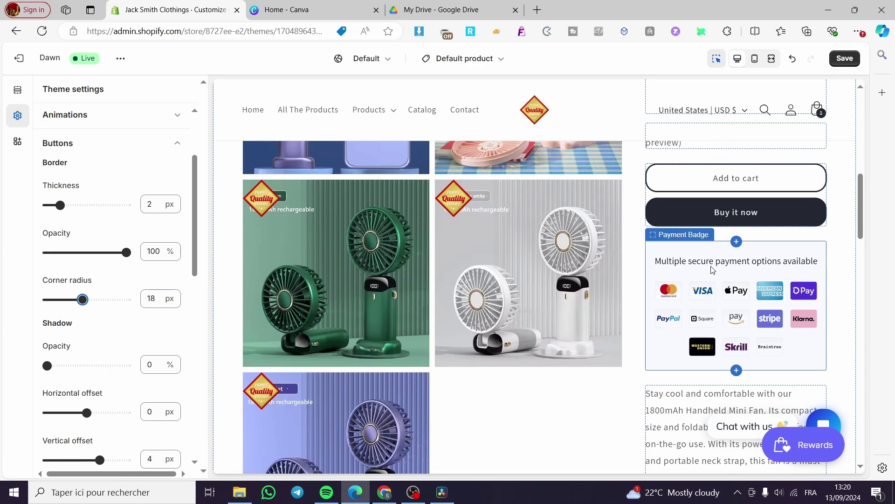
left_click_drag(93, 302, 104, 301)
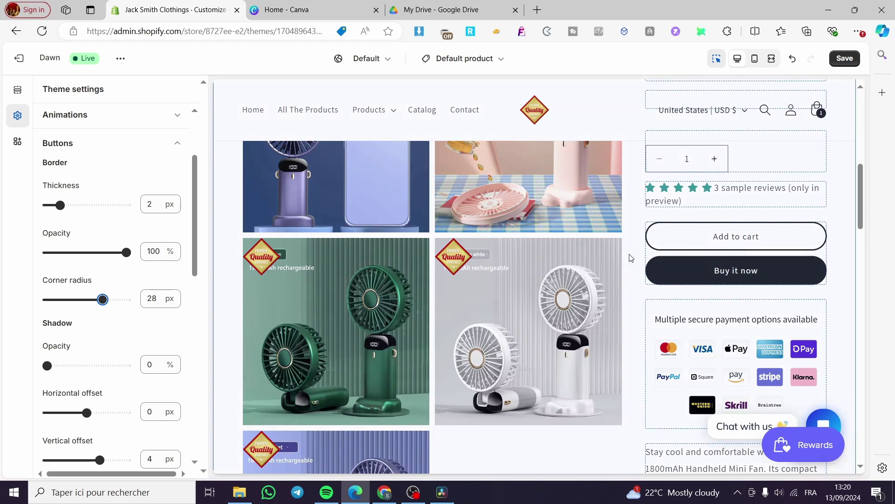
Try 25% for the buttons' shadow opacity and settle on 10%.
scroll(146, 342, "down", 1)
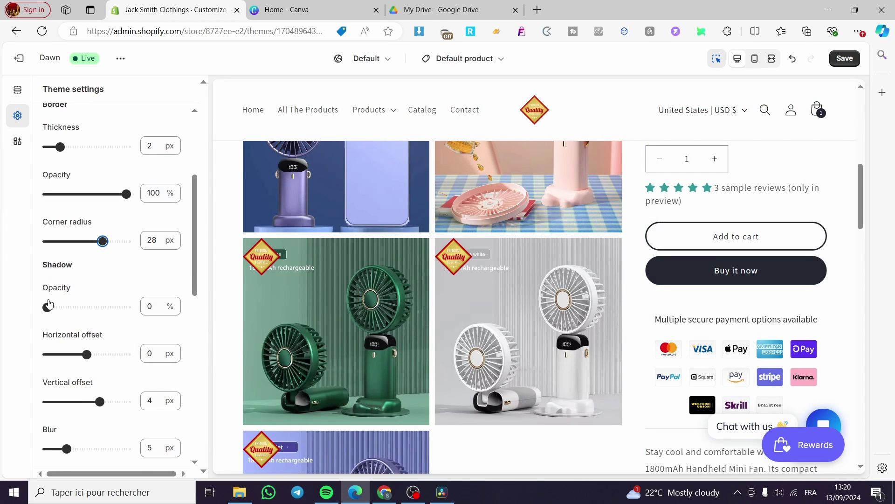
left_click_drag(47, 305, 67, 307)
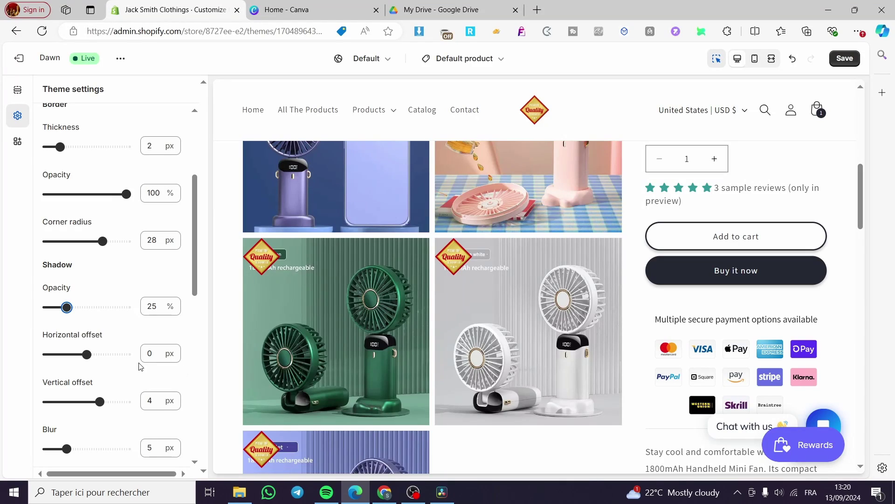
left_click(54, 311)
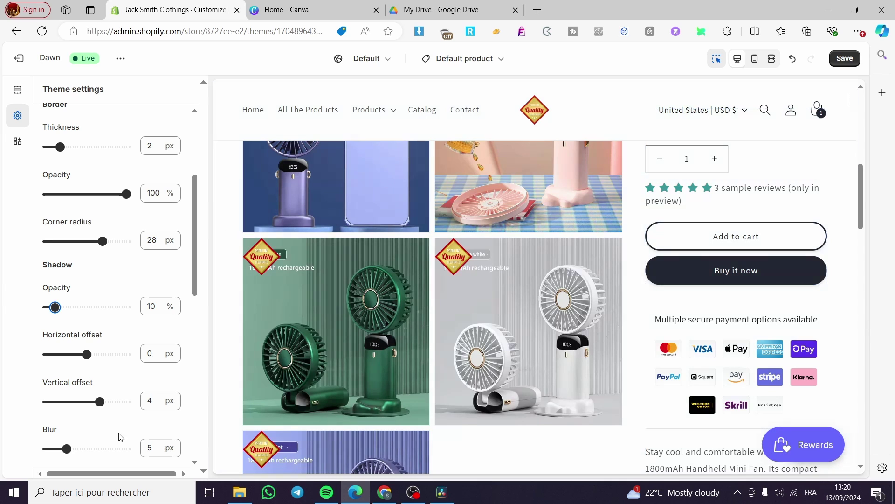
Try 6, -8 and -6 px for the button shadow's horizontal offset and settle on 4 px.
scroll(146, 384, "down", 1)
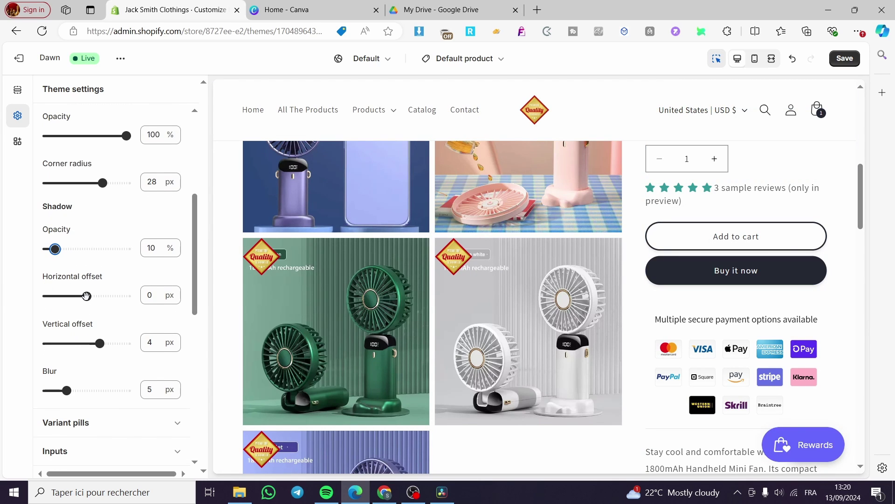
left_click_drag(87, 296, 107, 296)
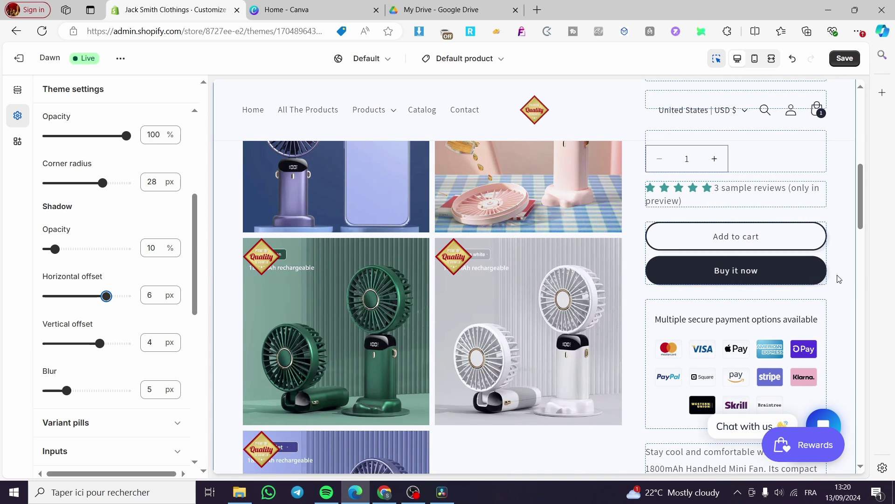
left_click(62, 301)
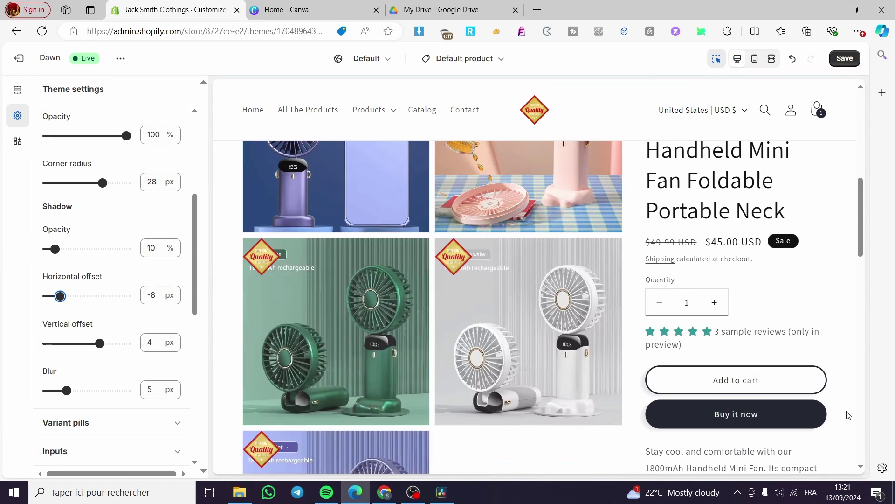
scroll(589, 372, "down", 1)
left_click(64, 199)
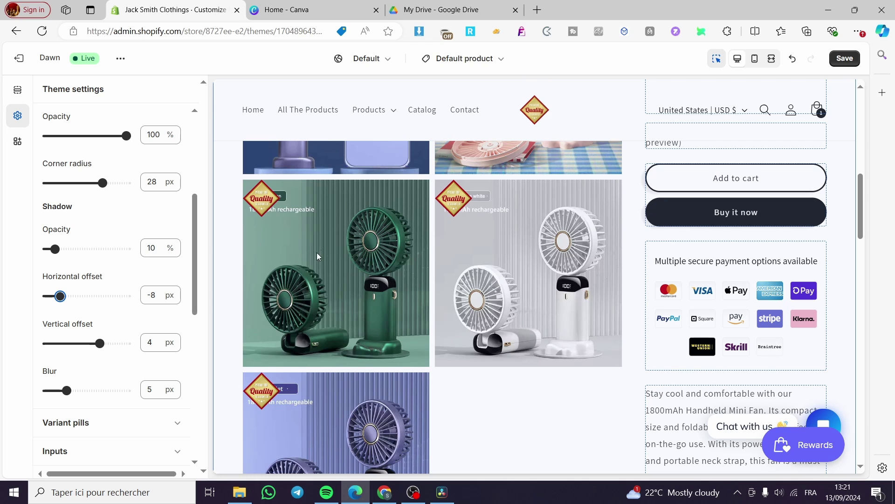
left_click_drag(78, 299, 99, 296)
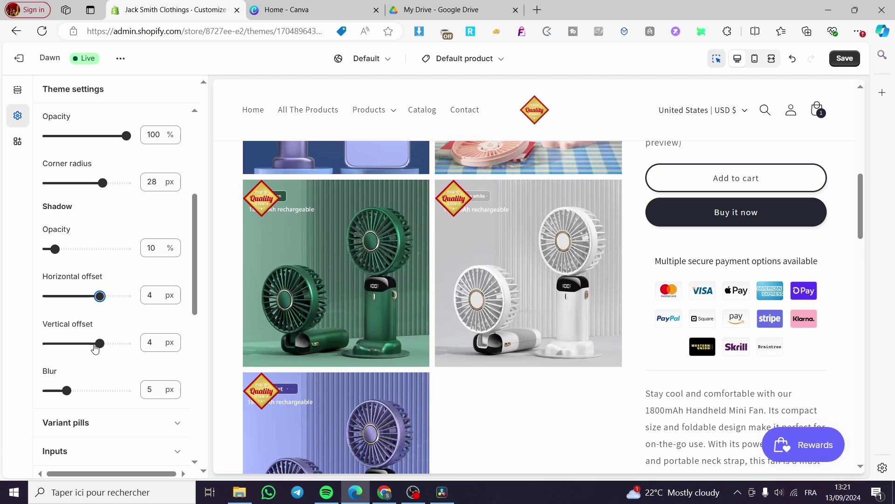
scroll(95, 349, "up", 1)
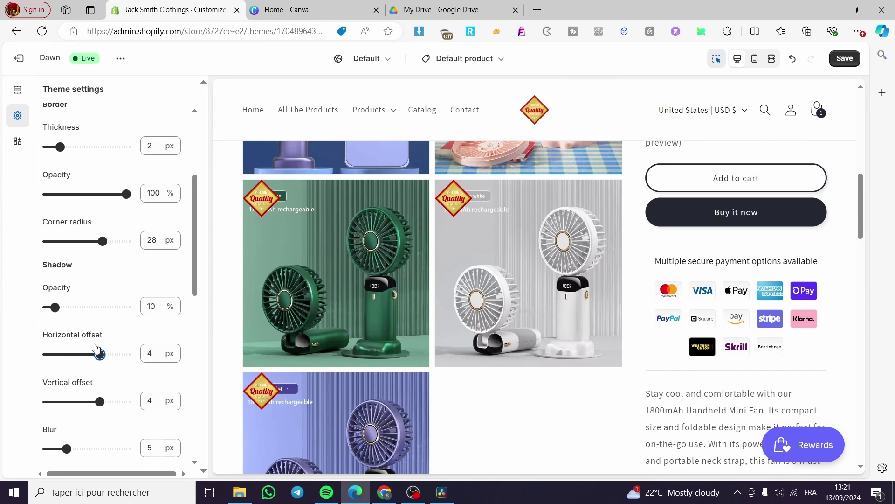
left_click_drag(77, 359, 65, 354)
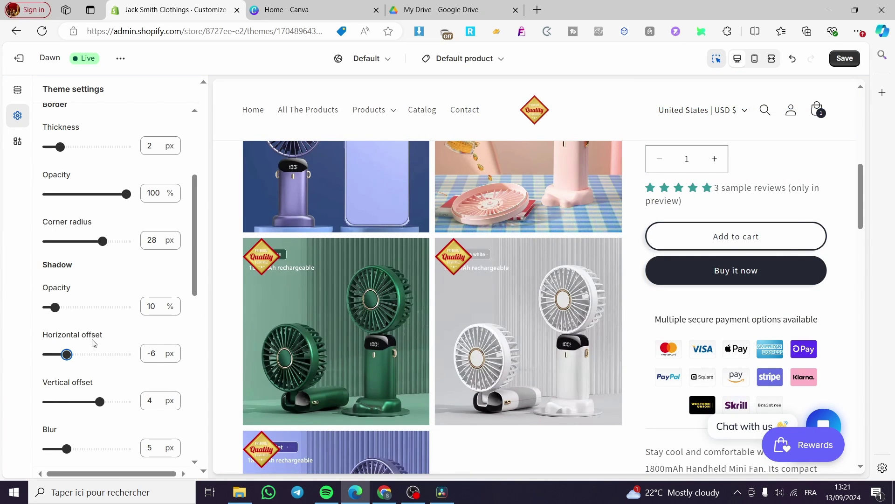
left_click_drag(78, 357, 100, 358)
right_click(93, 355)
left_click(94, 356)
Try 10 and 20 px for the button shadow's blur and return it to 5 px.
scroll(93, 364, "down", 3)
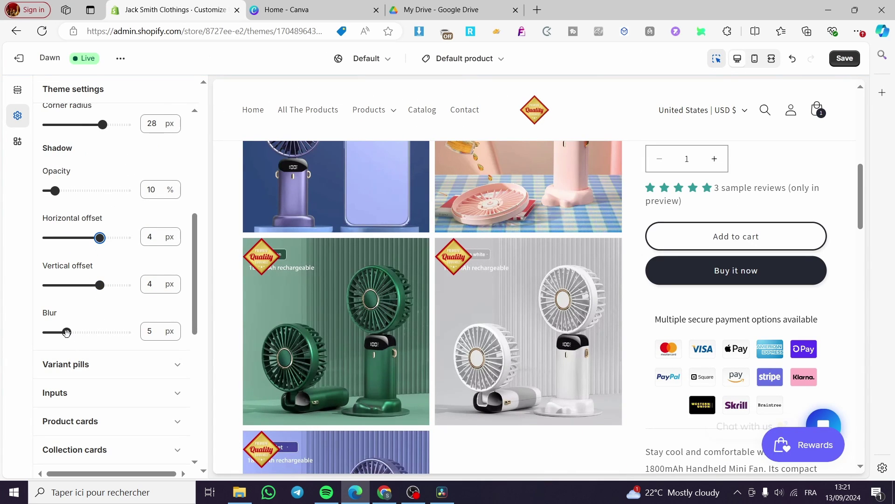
left_click_drag(67, 332, 87, 332)
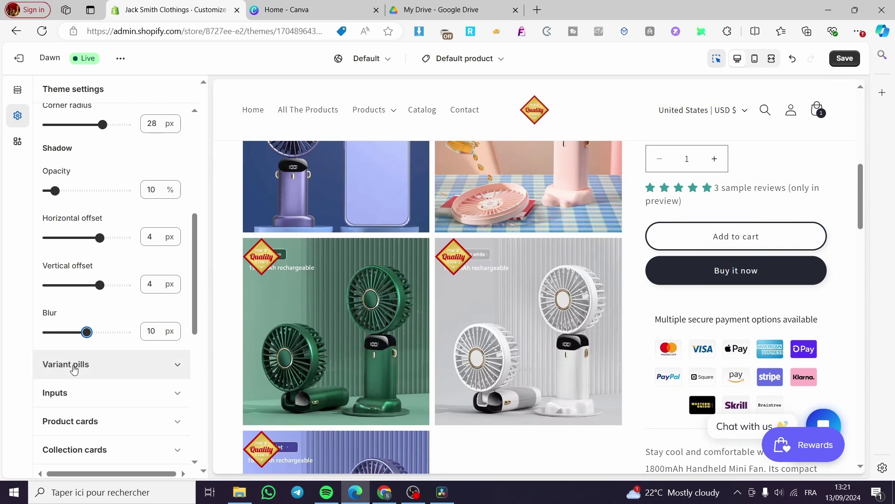
left_click_drag(87, 332, 127, 332)
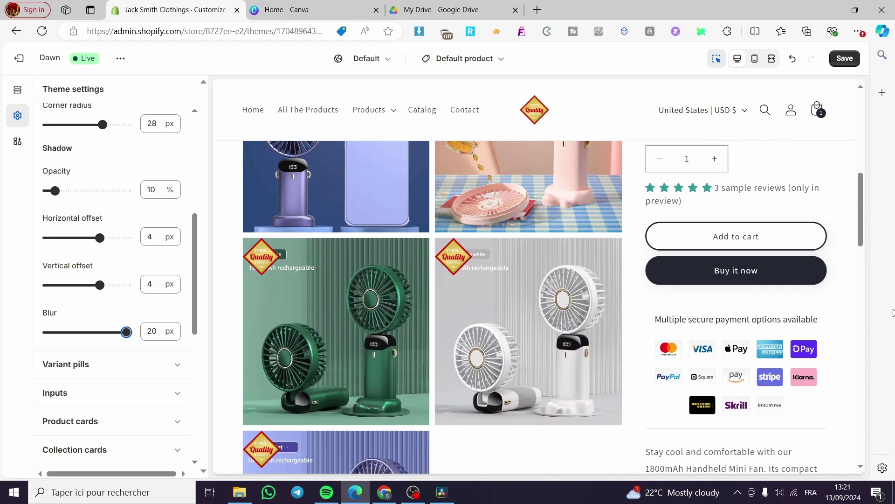
scroll(858, 310, "down", 1)
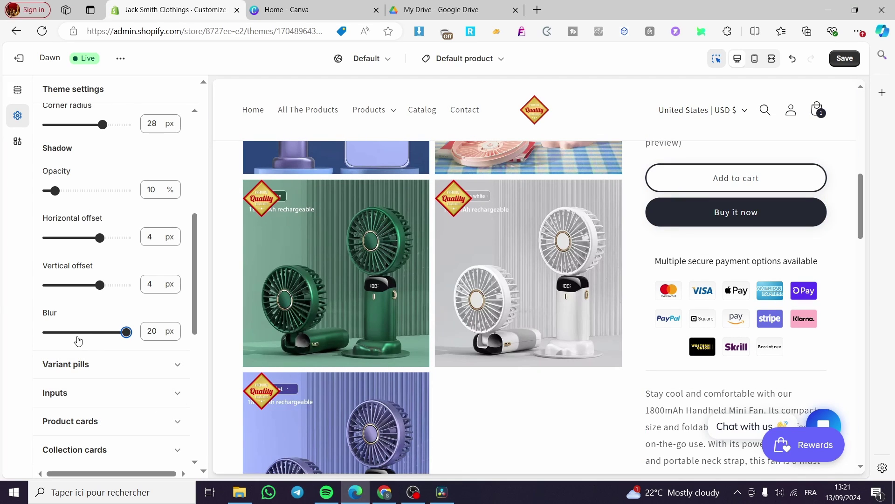
left_click(64, 332)
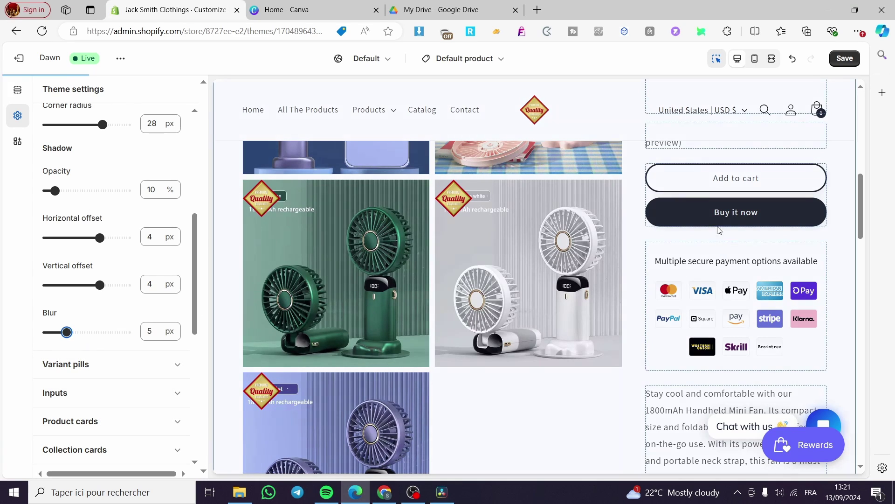